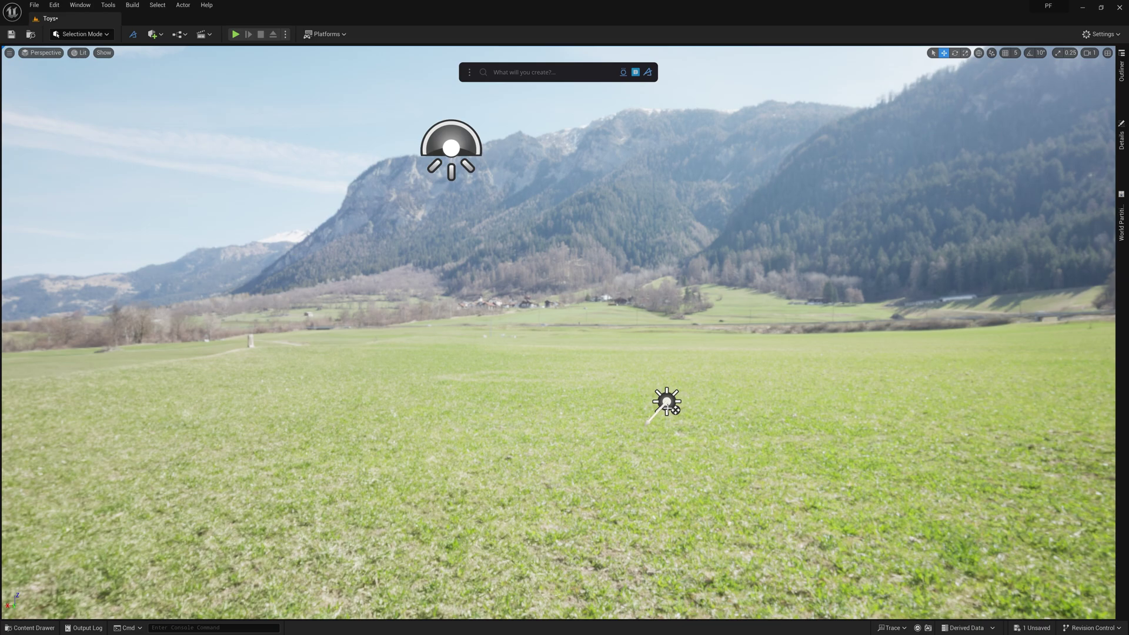
# Step: Check the placeable content categories, then search the plugins for "hdri"
pyautogui.click(668, 404)
pyautogui.press('Escape')
pyautogui.click(154, 35)
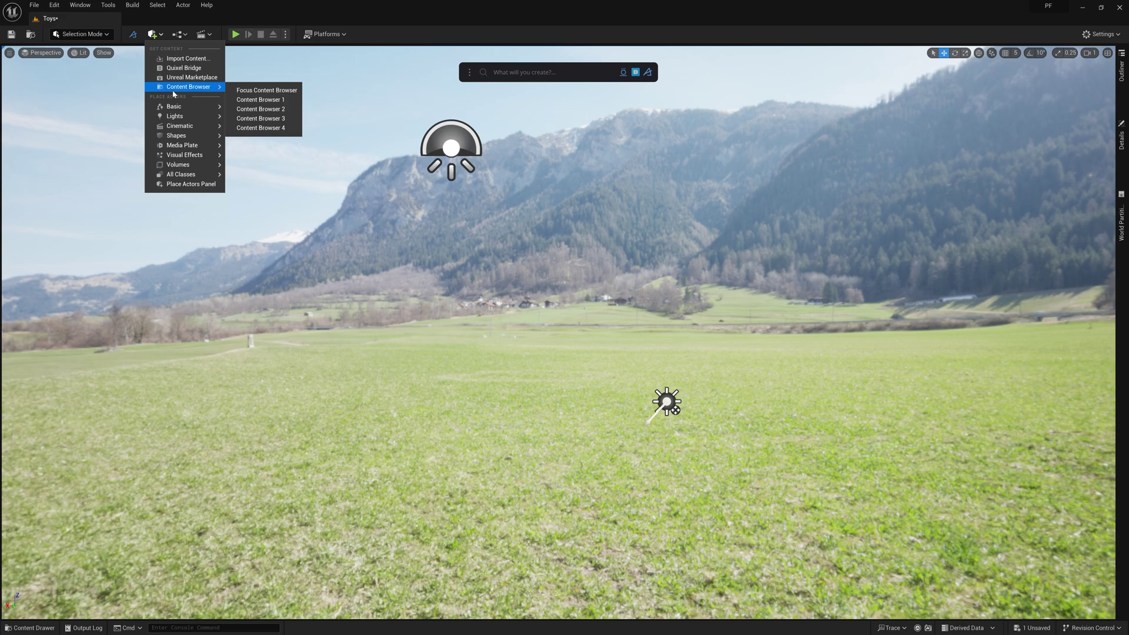
pyautogui.moveTo(178, 118)
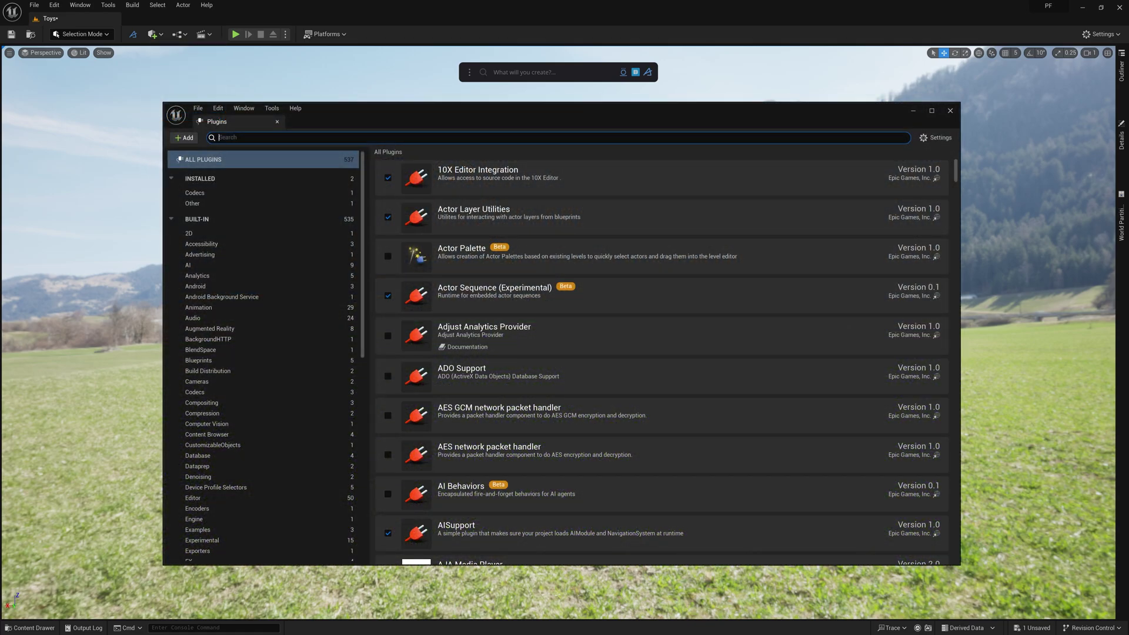
pyautogui.write('hdri')
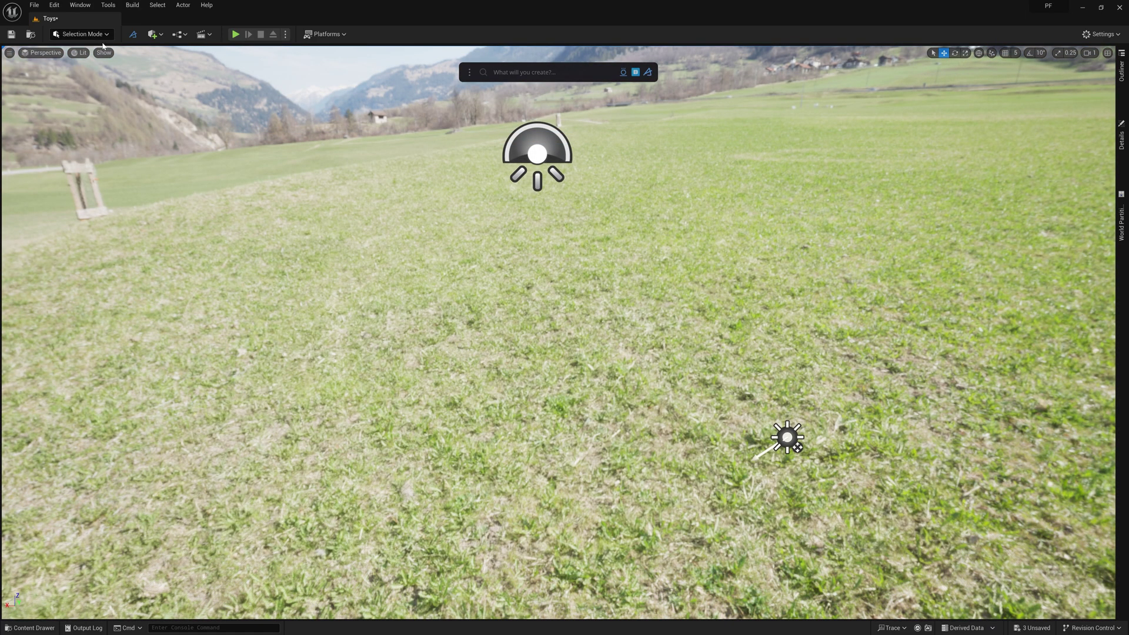
# Step: In Modeling mode, create a 1000 by 1000 rectangle mesh on the grass with 32 width and 32 depth subdivisions
pyautogui.click(100, 35)
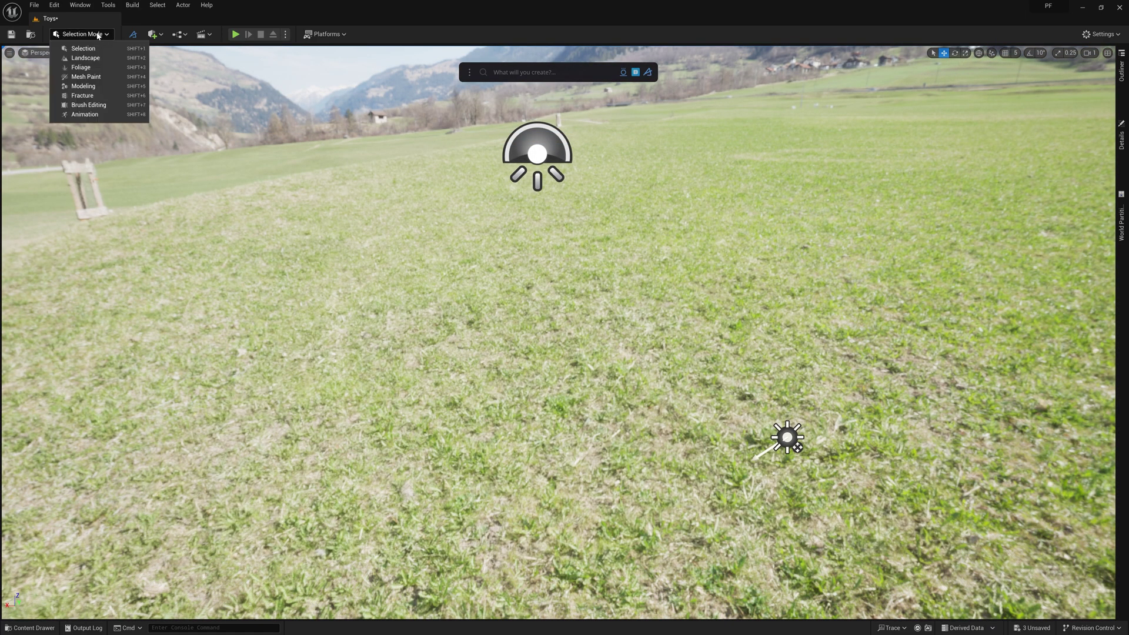
pyautogui.click(93, 84)
pyautogui.click(76, 101)
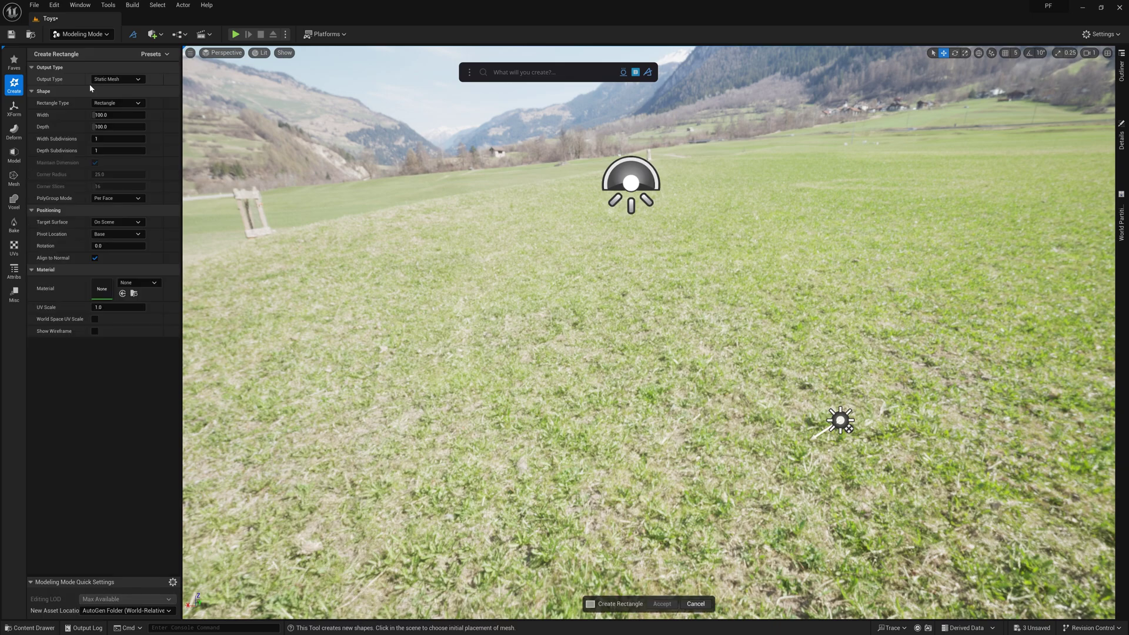
pyautogui.click(118, 115)
pyautogui.write('1000')
pyautogui.press('Tab')
pyautogui.write('10')
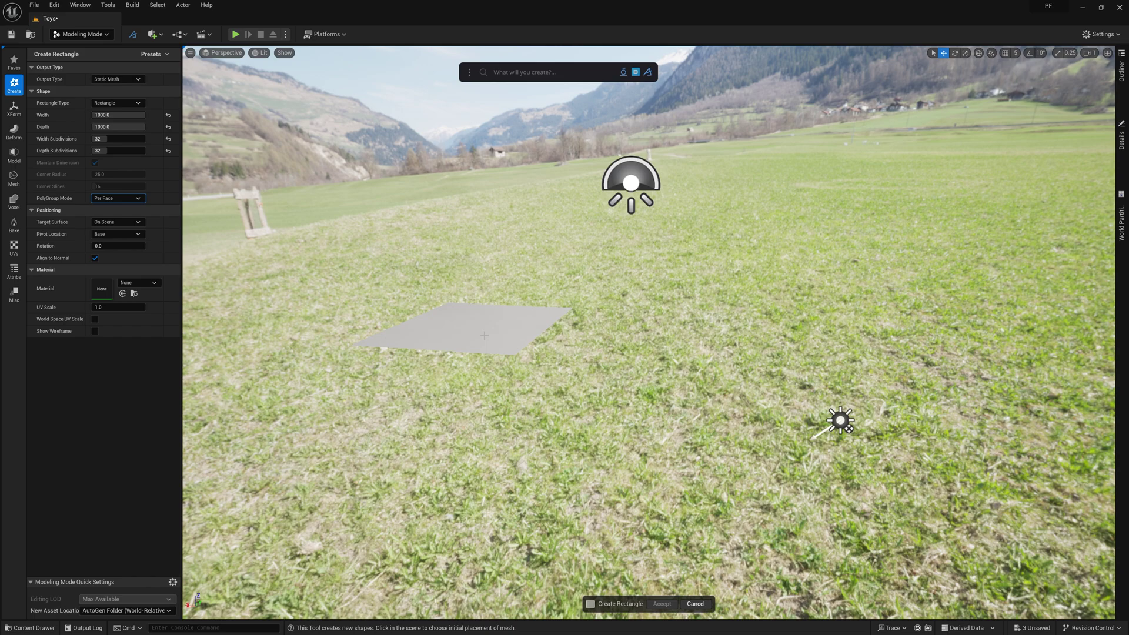
pyautogui.click(596, 446)
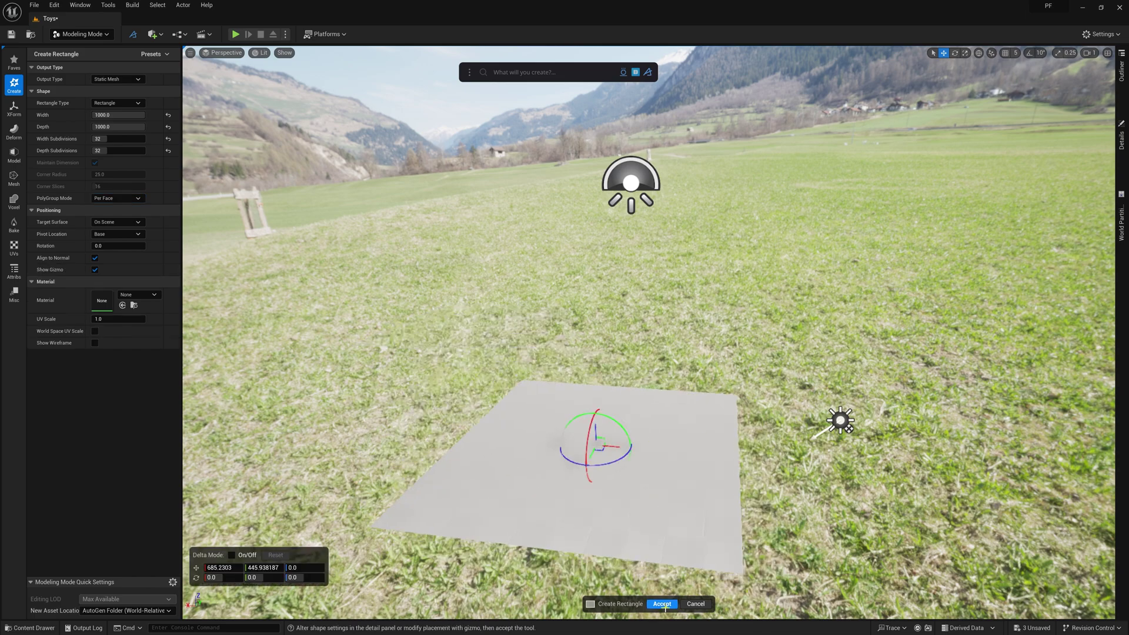
pyautogui.click(663, 605)
# Step: Find the brown trampled-ground surface in the content library by searching "trampled" and apply it to the new rectangle
pyautogui.click(636, 73)
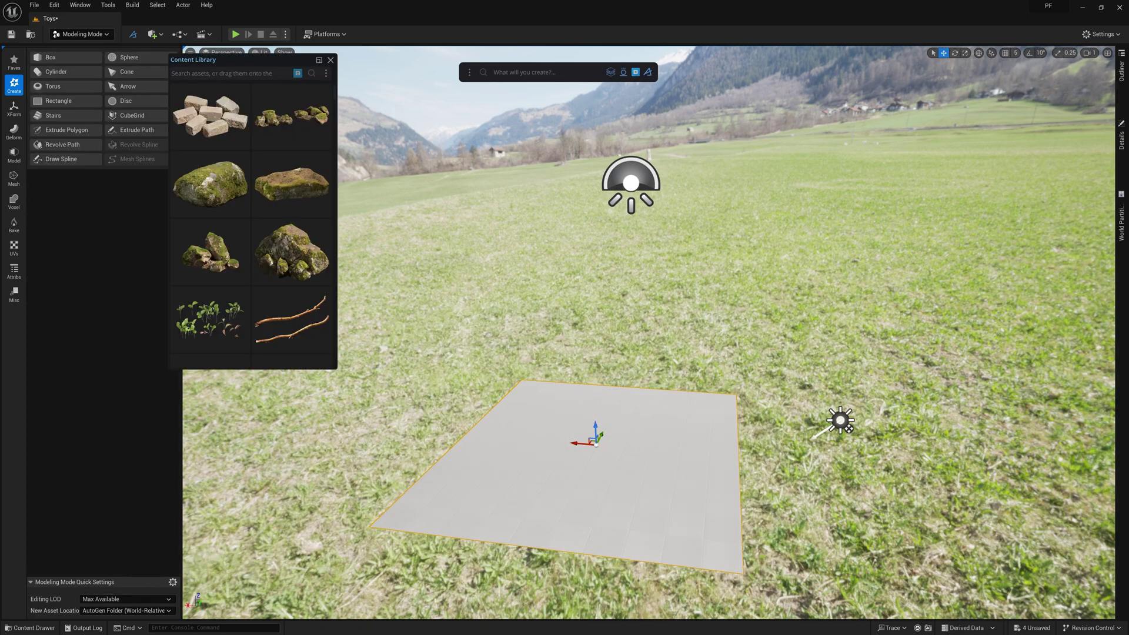
pyautogui.write('trampled')
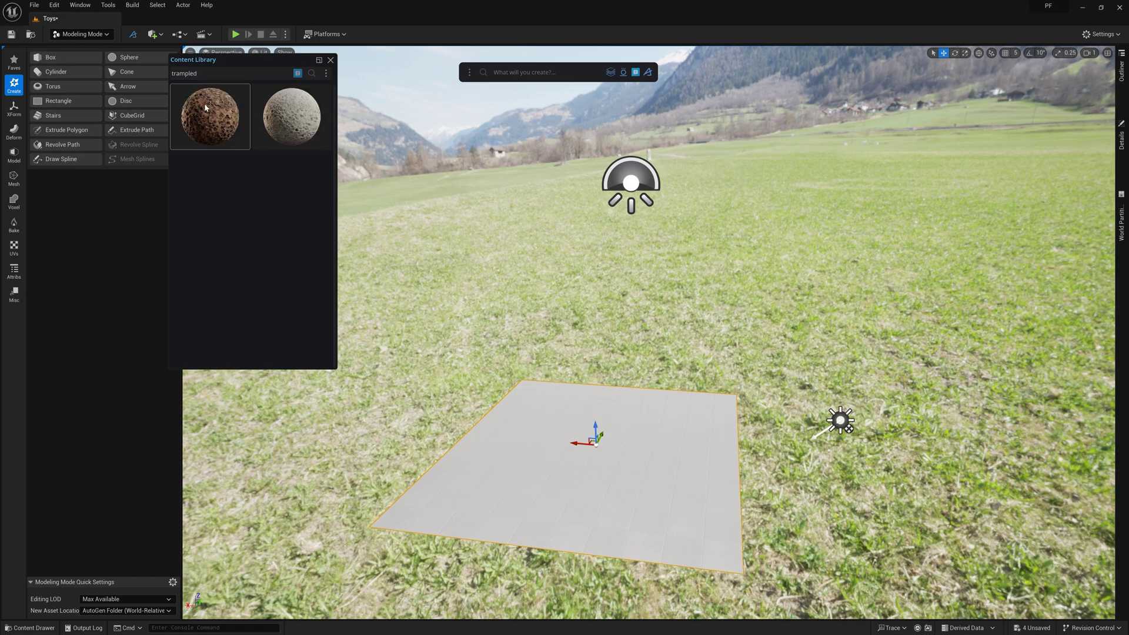
pyautogui.moveTo(212, 115); pyautogui.dragTo(371, 247)
pyautogui.moveTo(649, 453); pyautogui.dragTo(648, 449)
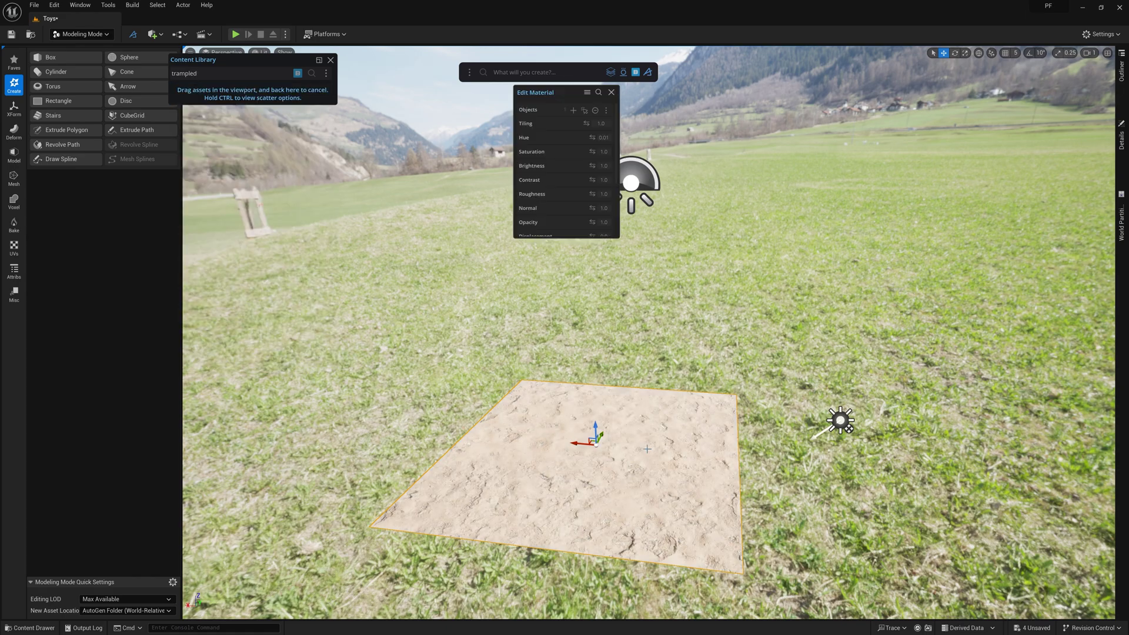
pyautogui.click(613, 93)
pyautogui.click(331, 60)
# Step: Vertex-sculpt uneven mounds and hollows across the middle of the ground plane with symmetry disabled, and accept the result
pyautogui.moveTo(376, 153); pyautogui.dragTo(292, 184, button='right')
pyautogui.press('w')
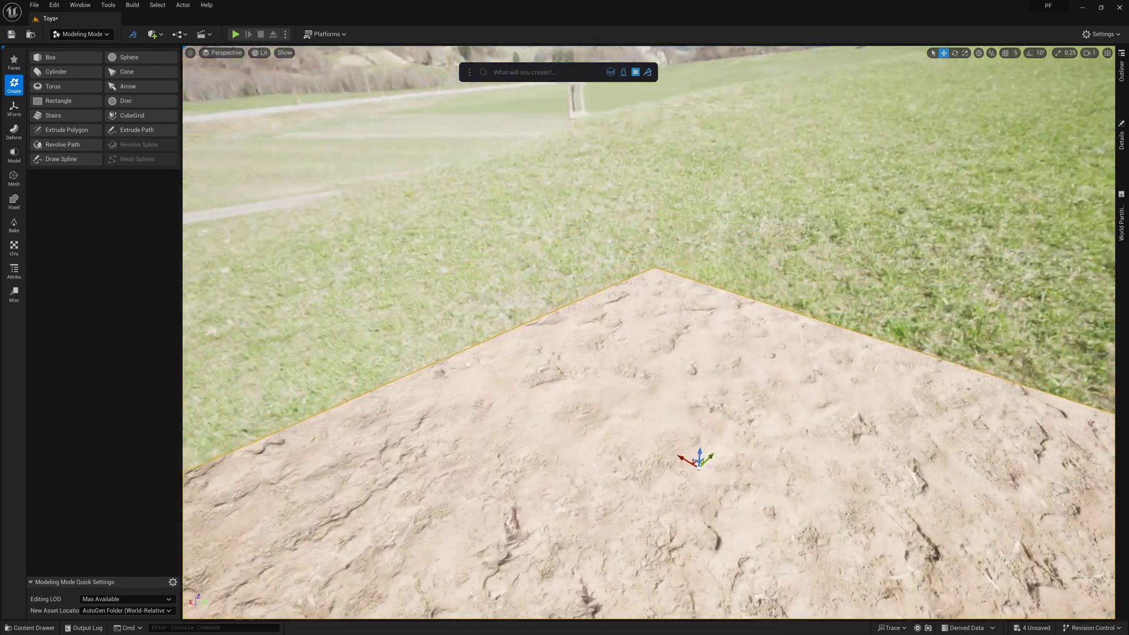
pyautogui.moveTo(603, 203); pyautogui.dragTo(609, 209, button='right')
pyautogui.click(14, 131)
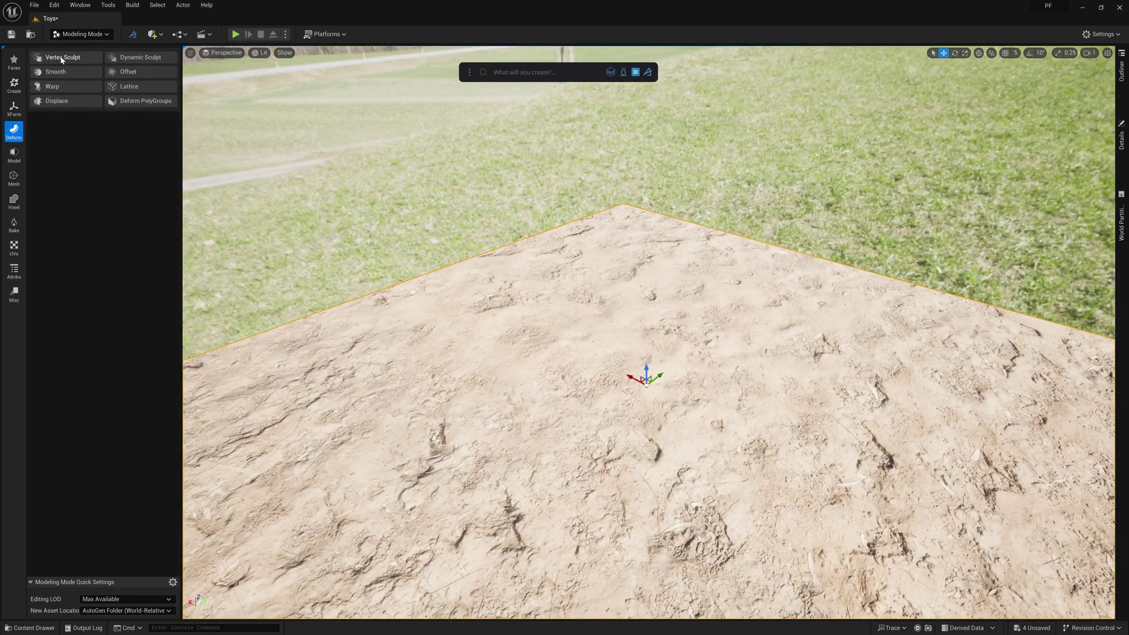
pyautogui.click(62, 60)
pyautogui.click(95, 227)
pyautogui.moveTo(823, 432); pyautogui.dragTo(611, 356)
pyautogui.moveTo(641, 530)
pyautogui.mouseDown()
pyautogui.moveTo(731, 479)
pyautogui.moveTo(606, 354)
pyautogui.moveTo(871, 412)
pyautogui.mouseUp()
pyautogui.moveTo(824, 483); pyautogui.dragTo(804, 501, button='right')
pyautogui.press('e')
pyautogui.moveTo(804, 502)
pyautogui.mouseDown()
pyautogui.moveTo(547, 435)
pyautogui.moveTo(633, 282)
pyautogui.mouseUp()
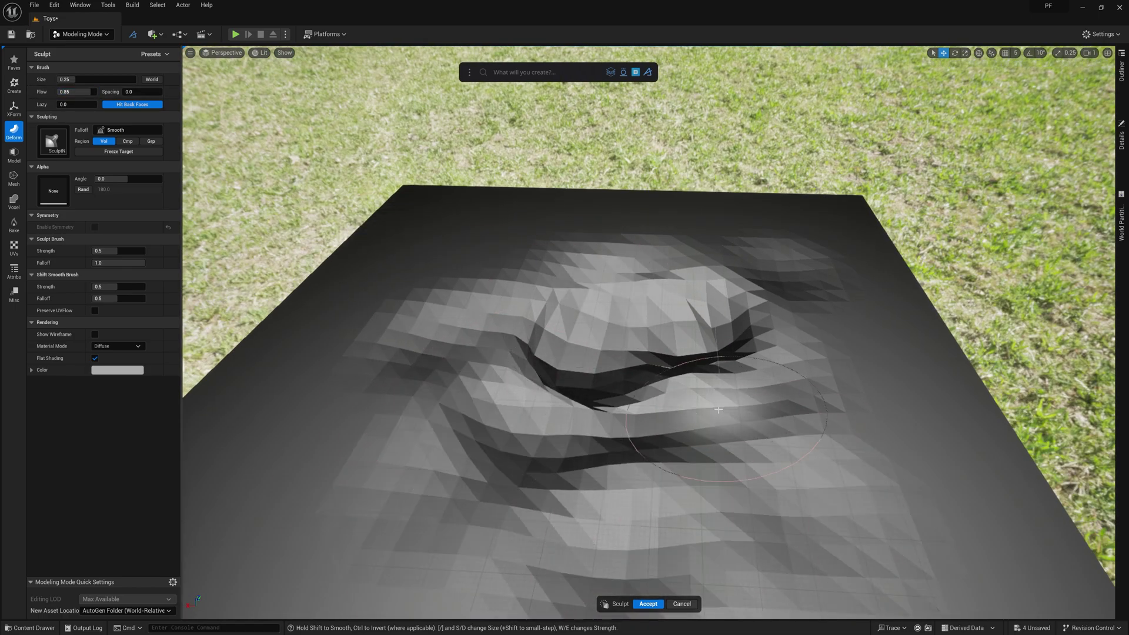
pyautogui.moveTo(719, 410)
pyautogui.mouseDown()
pyautogui.moveTo(567, 411)
pyautogui.moveTo(550, 391)
pyautogui.mouseUp()
pyautogui.click(648, 604)
# Step: Displace the sculpted ground using a Texture2D Map with the T_DryTrample texture as displacement map and the Blue channel
pyautogui.moveTo(650, 470)
pyautogui.mouseDown(button='right')
pyautogui.moveTo(644, 406)
pyautogui.moveTo(670, 459)
pyautogui.moveTo(694, 432)
pyautogui.mouseUp(button='right')
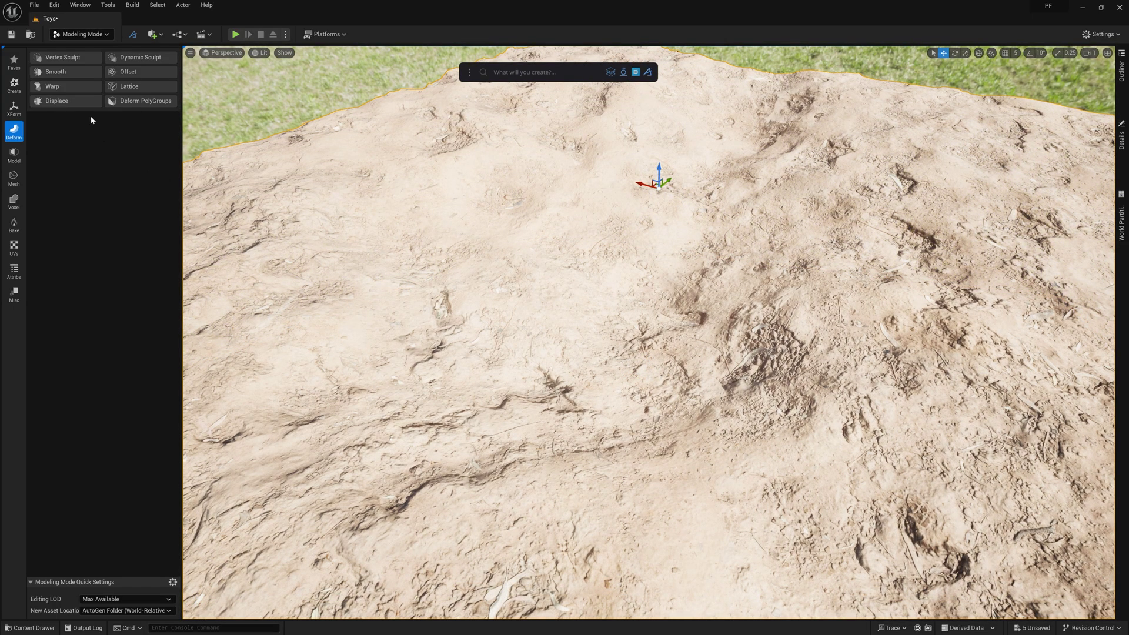
pyautogui.click(80, 100)
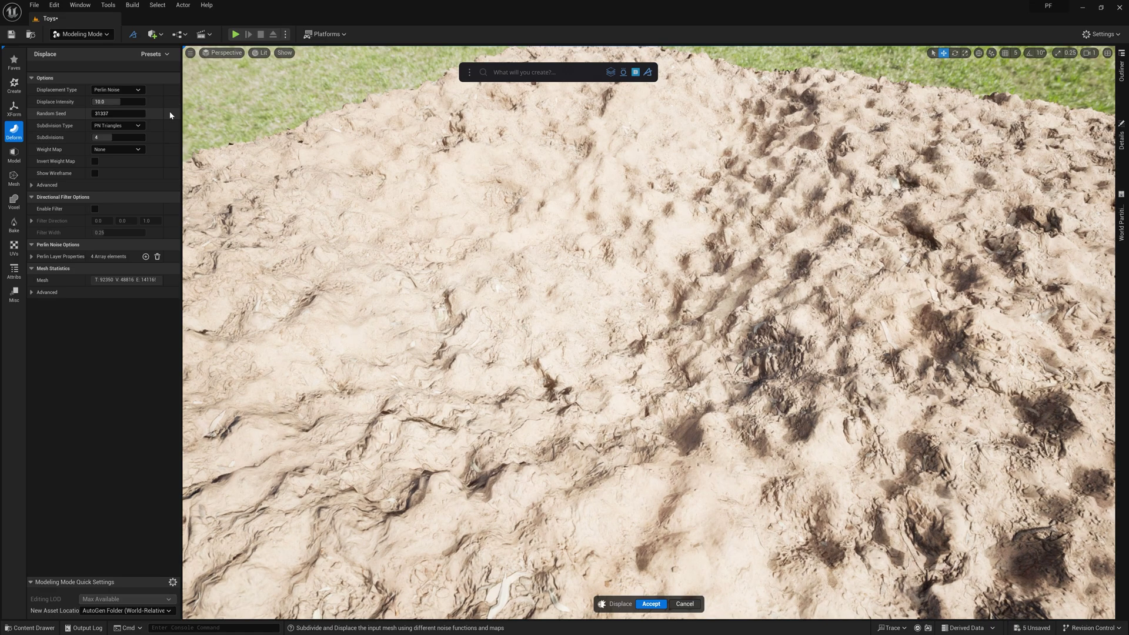
pyautogui.click(117, 89)
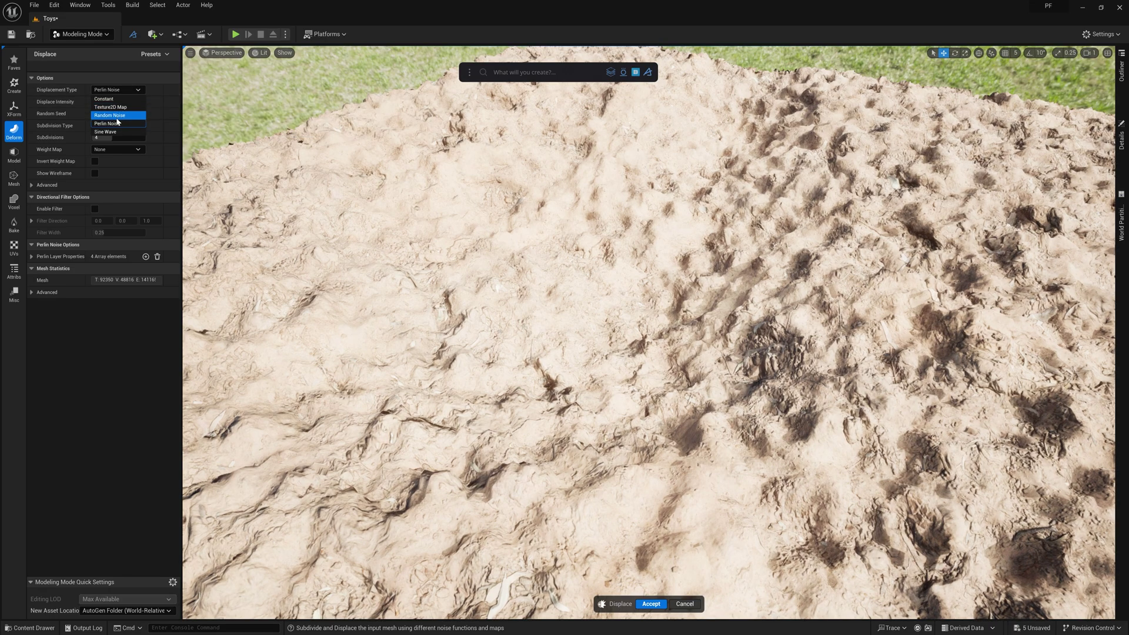
pyautogui.click(117, 107)
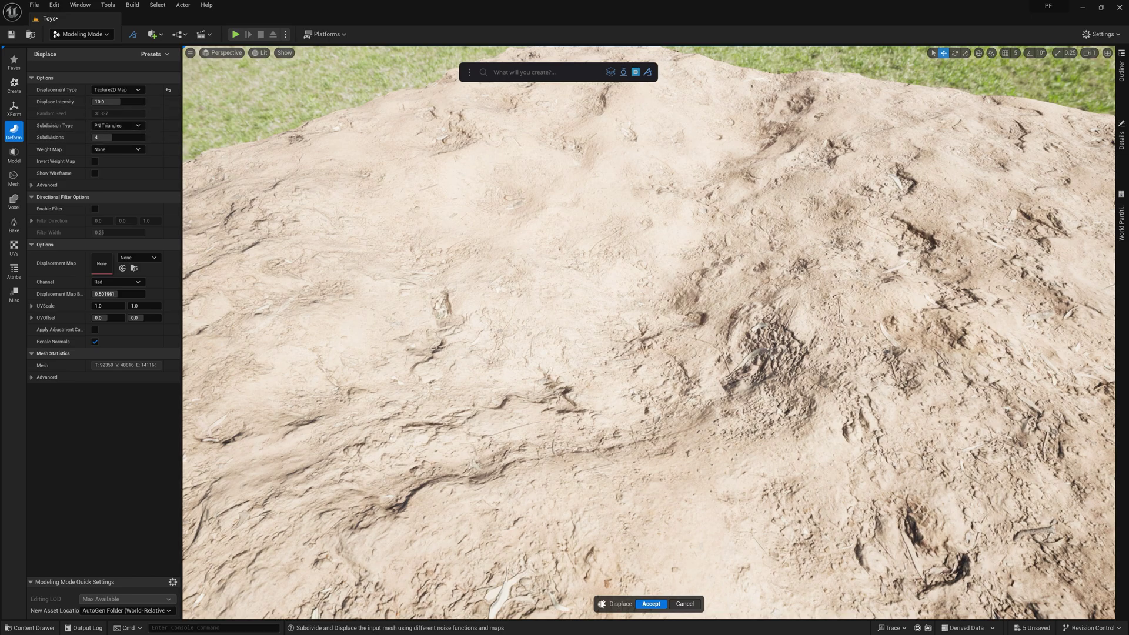
pyautogui.moveTo(1126, 140); pyautogui.dragTo(144, 262)
pyautogui.click(135, 283)
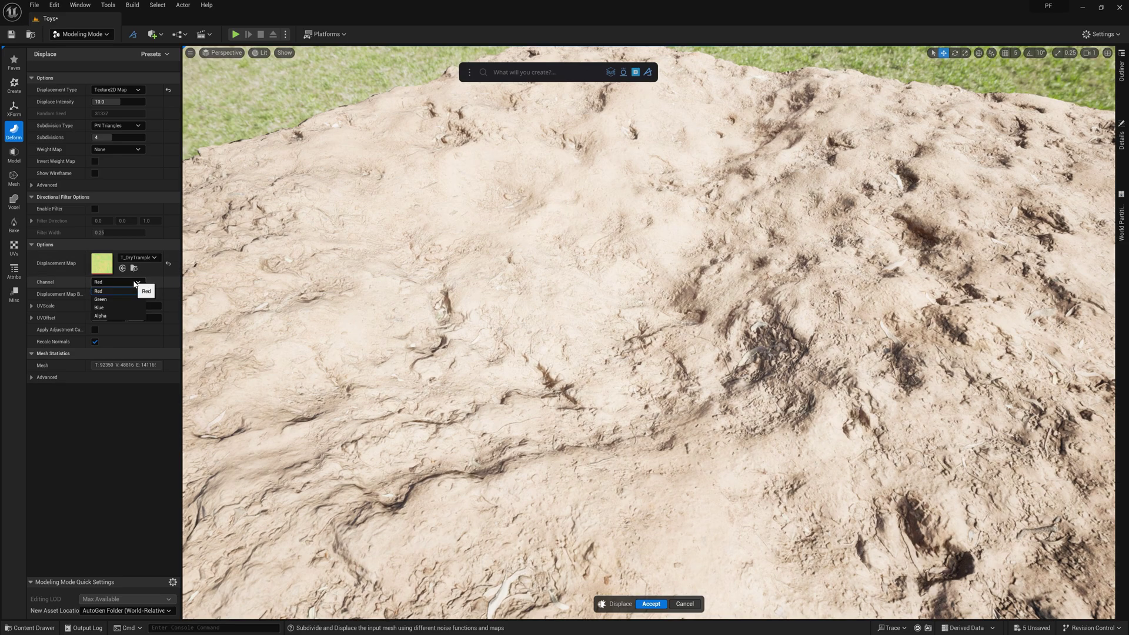
pyautogui.click(100, 307)
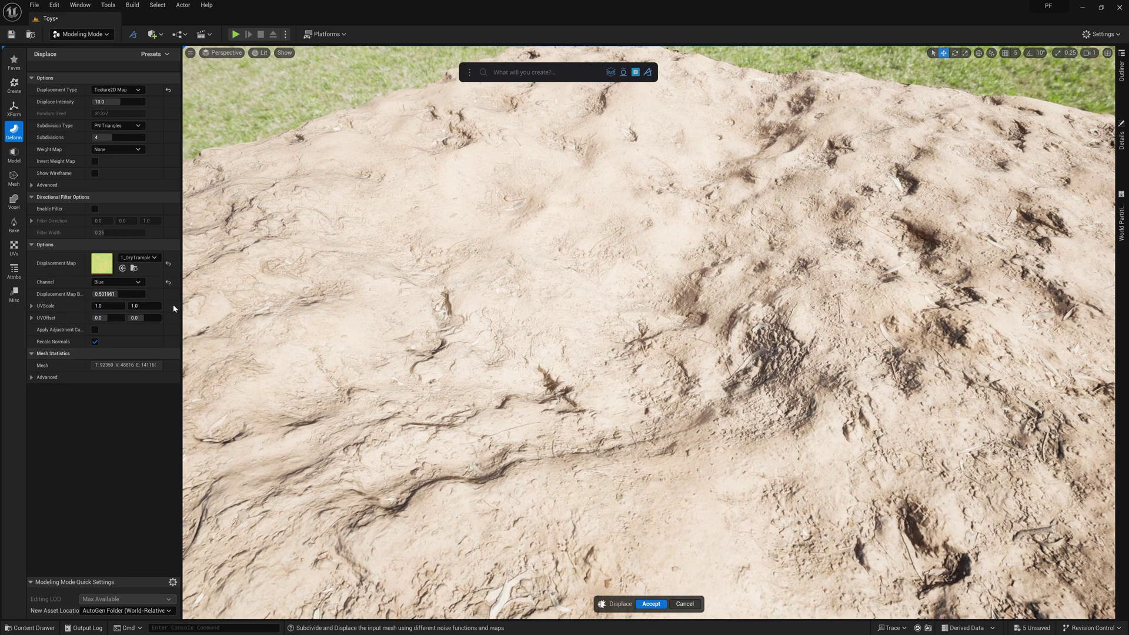
# Step: Set the displacement subdivisions to 8 and tune the displace intensity, trying about 52.7 before lowering it
pyautogui.moveTo(118, 102); pyautogui.dragTo(144, 102)
pyautogui.moveTo(112, 137); pyautogui.dragTo(134, 137)
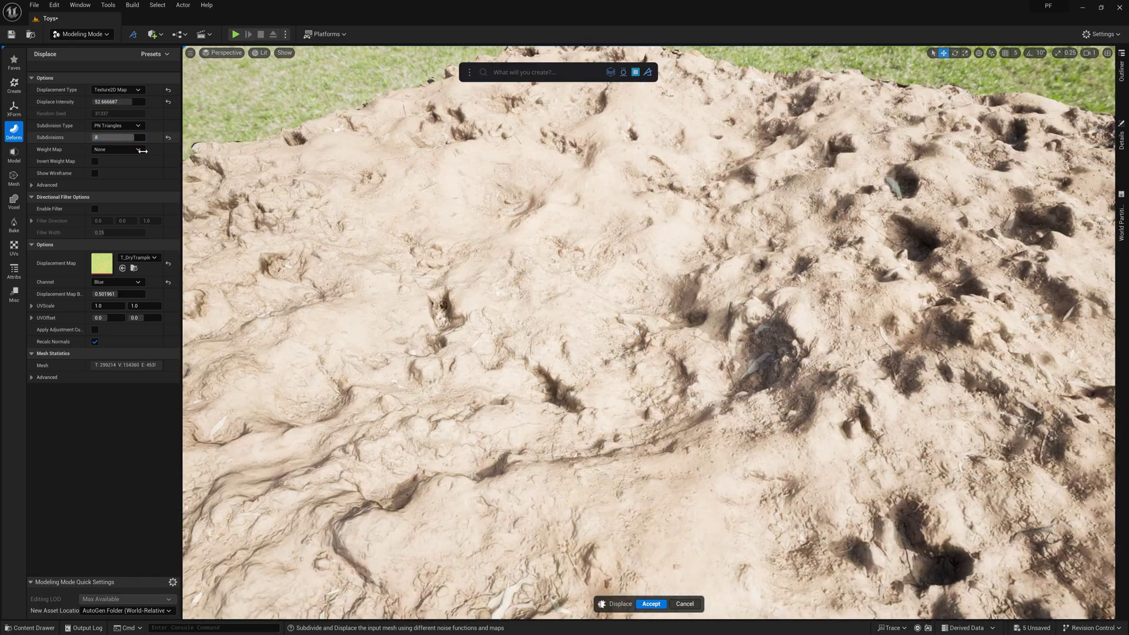
pyautogui.moveTo(247, 153); pyautogui.dragTo(238, 112, button='right')
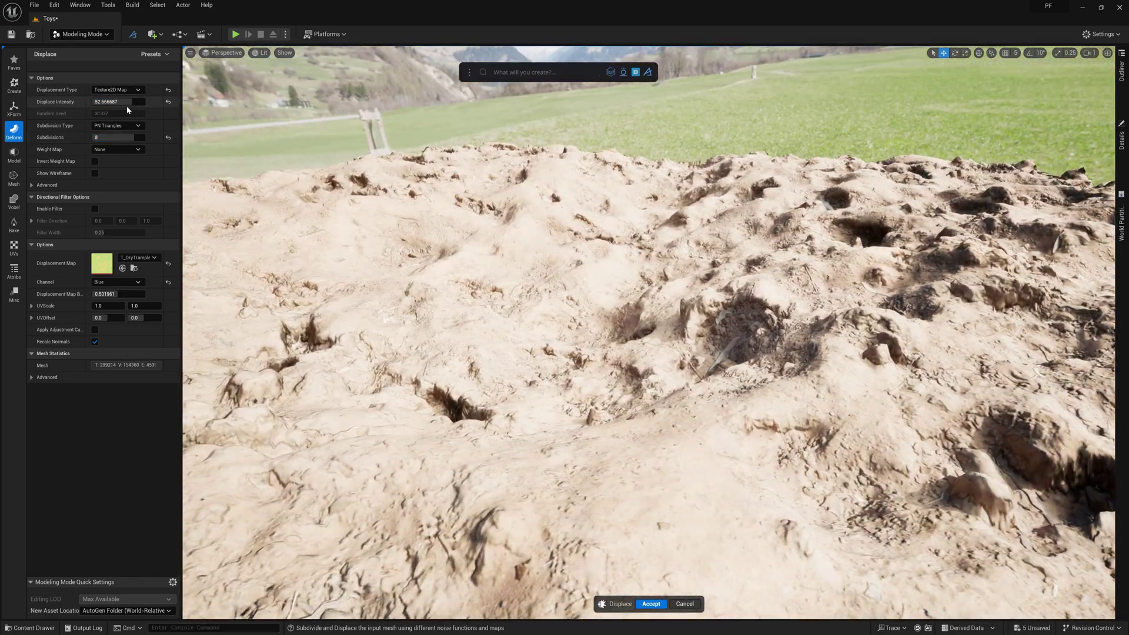
pyautogui.moveTo(128, 103); pyautogui.dragTo(116, 101)
pyautogui.moveTo(259, 176); pyautogui.dragTo(294, 165, button='right')
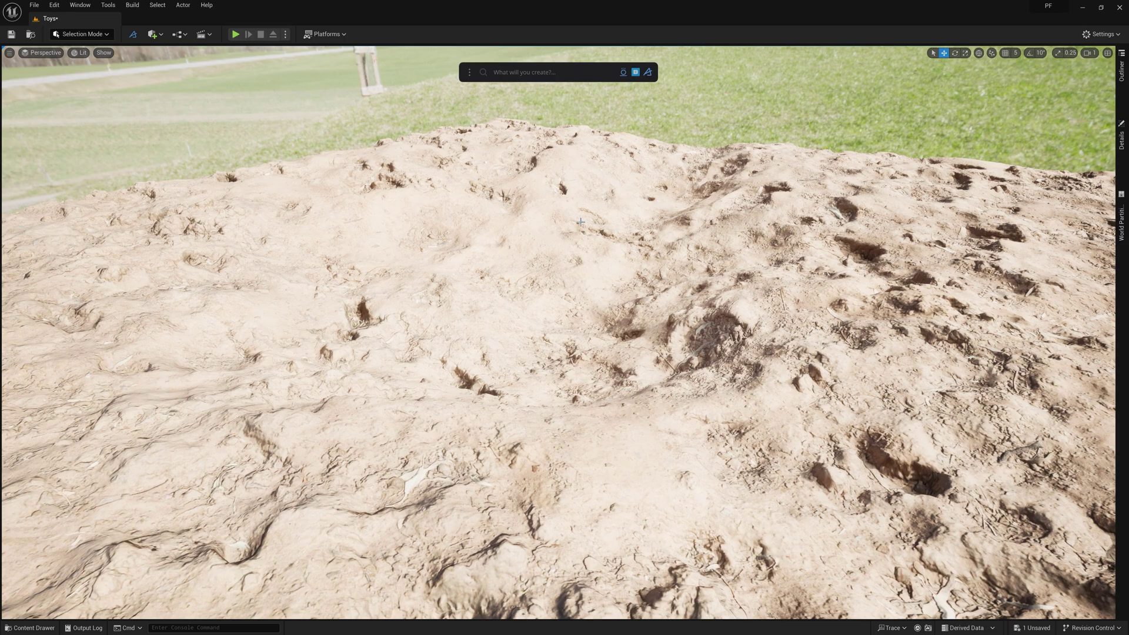
# Step: Make the ground material look wet with roughness 0.14, saturation 0.7 and brightness 0.5, and increase its tiling
pyautogui.click(581, 222)
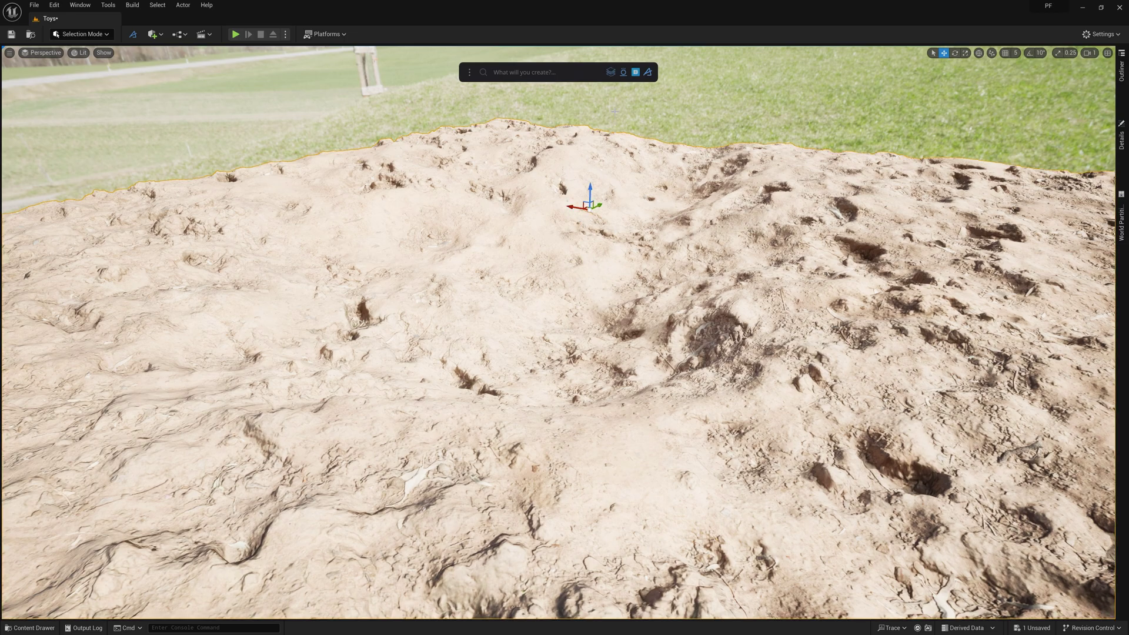
pyautogui.click(611, 73)
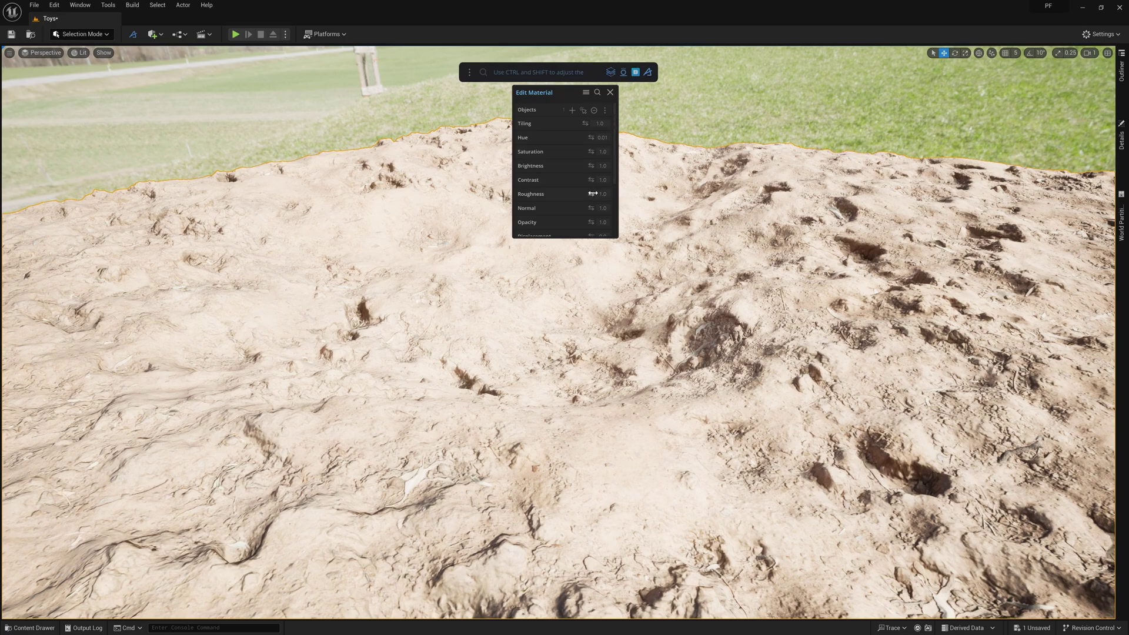
pyautogui.moveTo(591, 194); pyautogui.dragTo(559, 194)
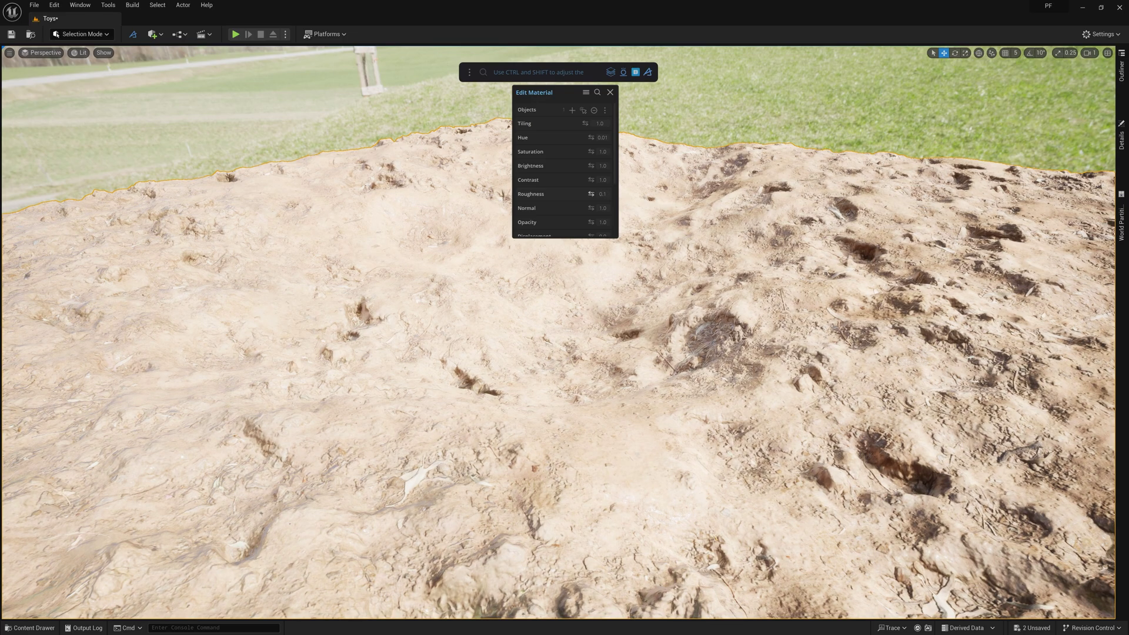
pyautogui.moveTo(591, 194); pyautogui.dragTo(589, 165)
pyautogui.click(1055, 611)
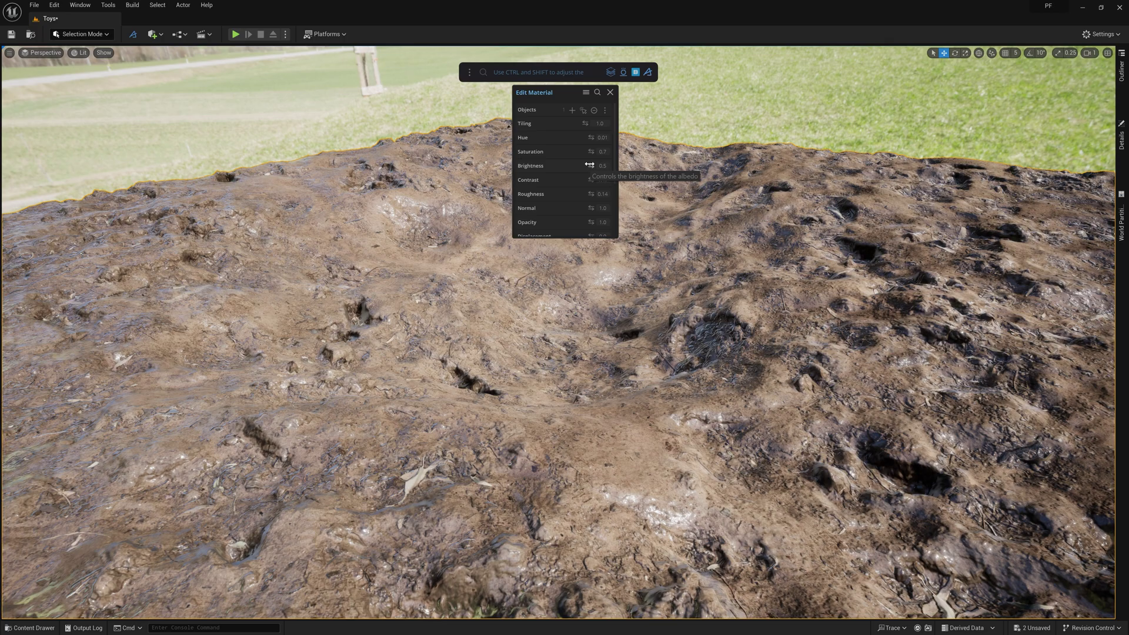
pyautogui.moveTo(586, 123); pyautogui.dragTo(585, 122)
pyautogui.moveTo(558, 333); pyautogui.dragTo(535, 365, button='right')
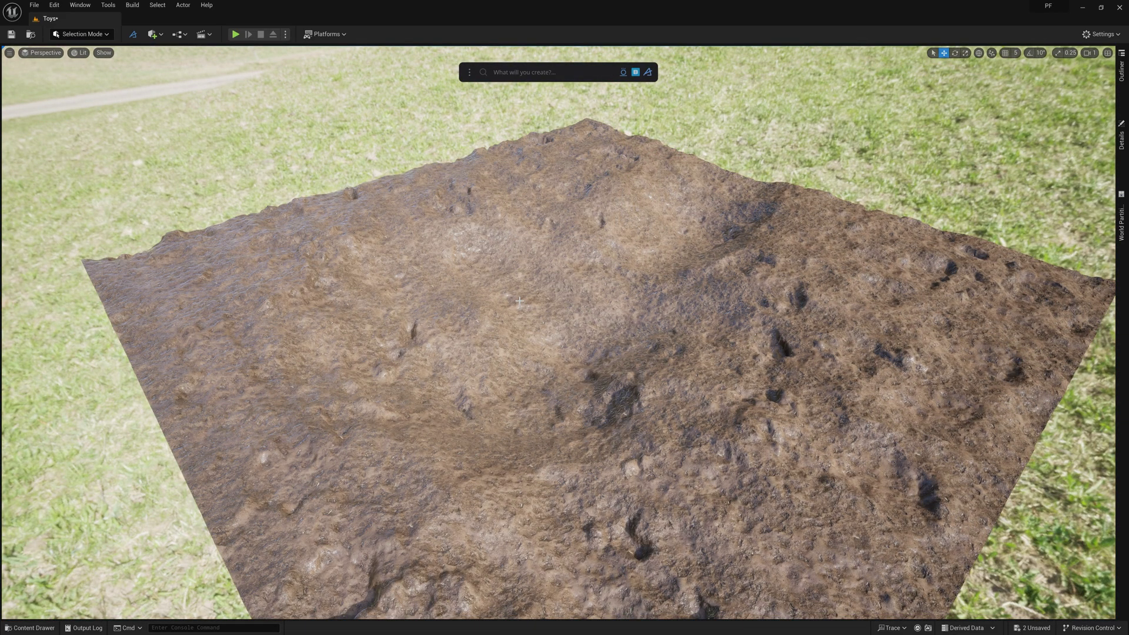
# Step: Create a plane primitive, scale it up to fill the hollow in the ground and adjust its height and position
pyautogui.click(520, 73)
pyautogui.write('plane')
pyautogui.press('Return')
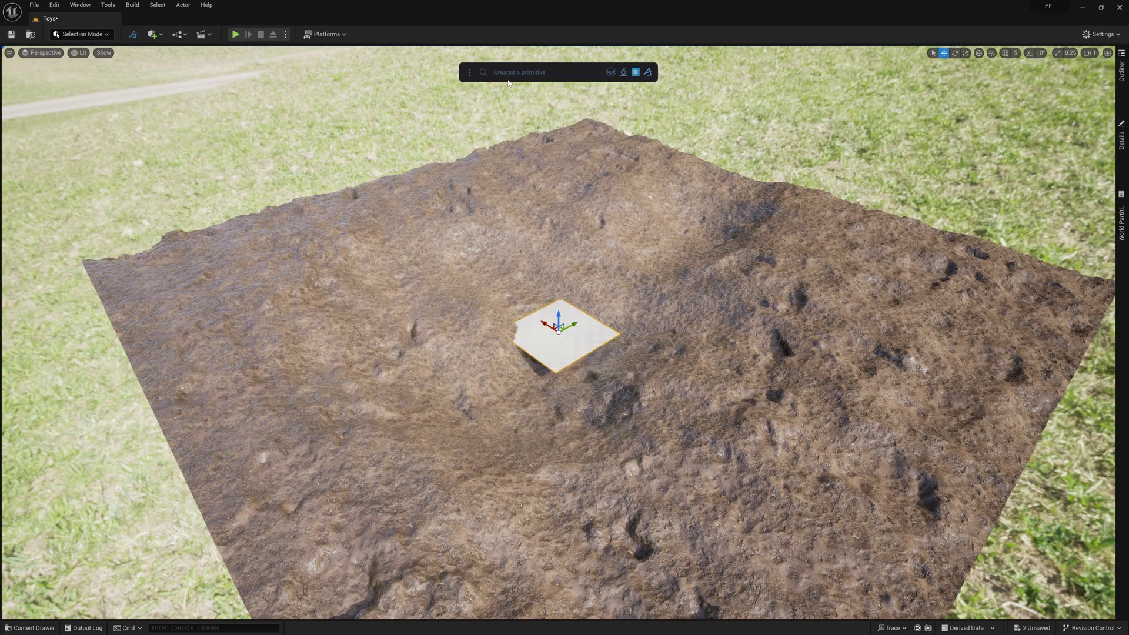
pyautogui.press('r')
pyautogui.moveTo(559, 332); pyautogui.dragTo(548, 308)
pyautogui.press('w')
pyautogui.press('r')
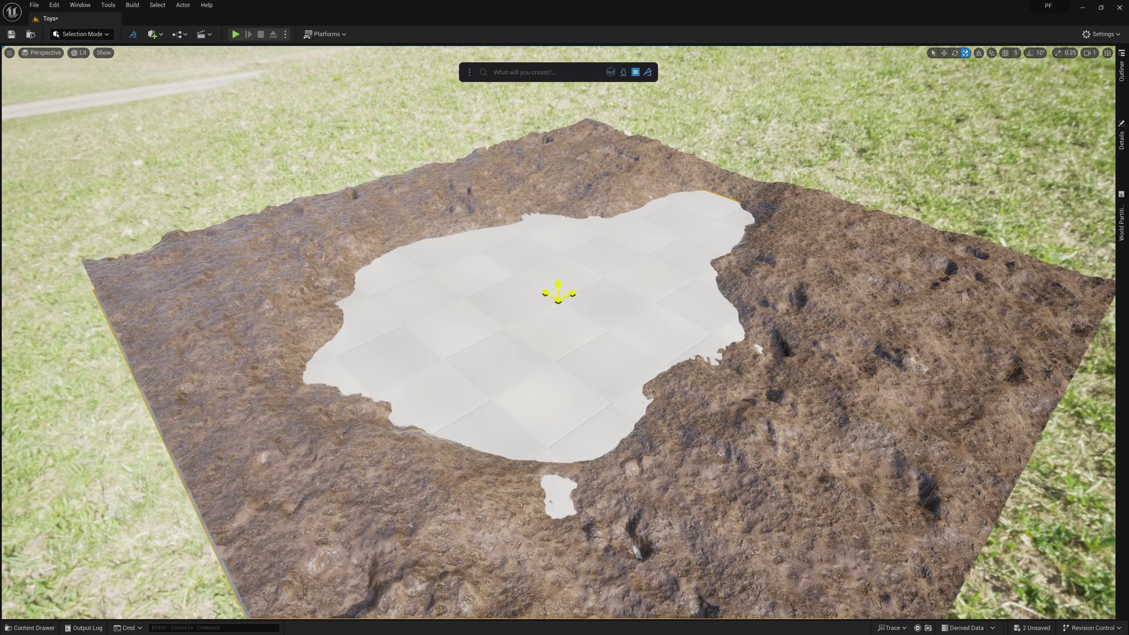
pyautogui.press('w')
pyautogui.keyDown('ctrl'); pyautogui.moveTo(581, 359); pyautogui.dragTo(607, 359, button='right'); pyautogui.keyUp('ctrl')
pyautogui.keyDown('ctrl'); pyautogui.moveTo(580, 359); pyautogui.dragTo(580, 367); pyautogui.keyUp('ctrl')
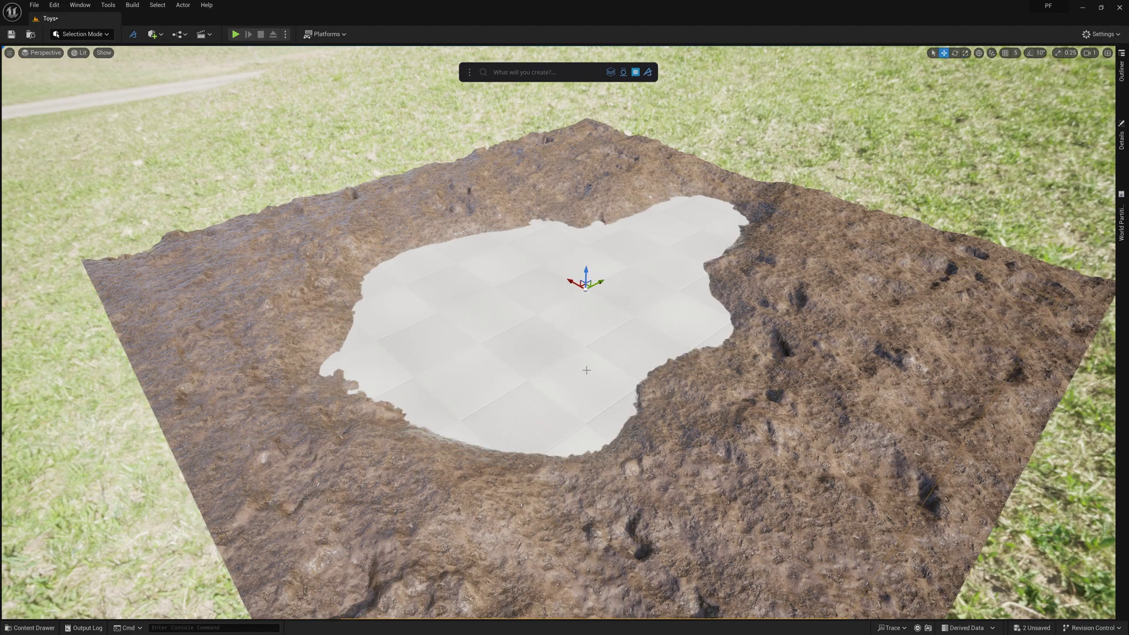
# Step: Assign Dash's water material to the scaled plane using Set Water Material
pyautogui.click(547, 70)
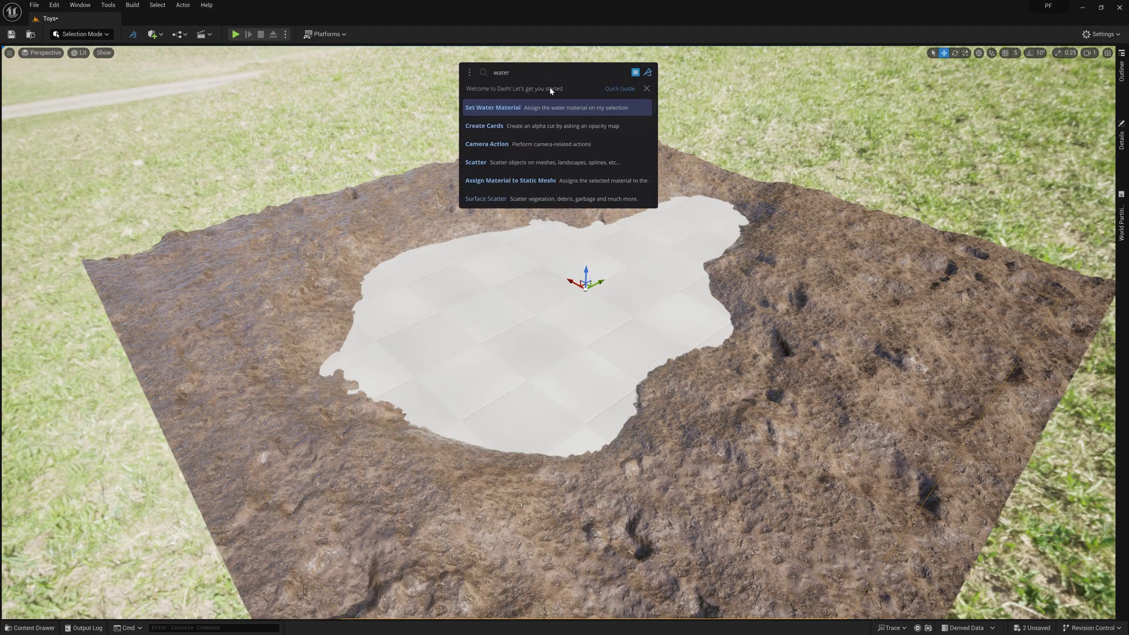
pyautogui.click(547, 105)
pyautogui.moveTo(547, 106); pyautogui.dragTo(550, 52, button='right')
pyautogui.press('w')
pyautogui.press('d')
pyautogui.moveTo(585, 331); pyautogui.dragTo(550, 307, button='right')
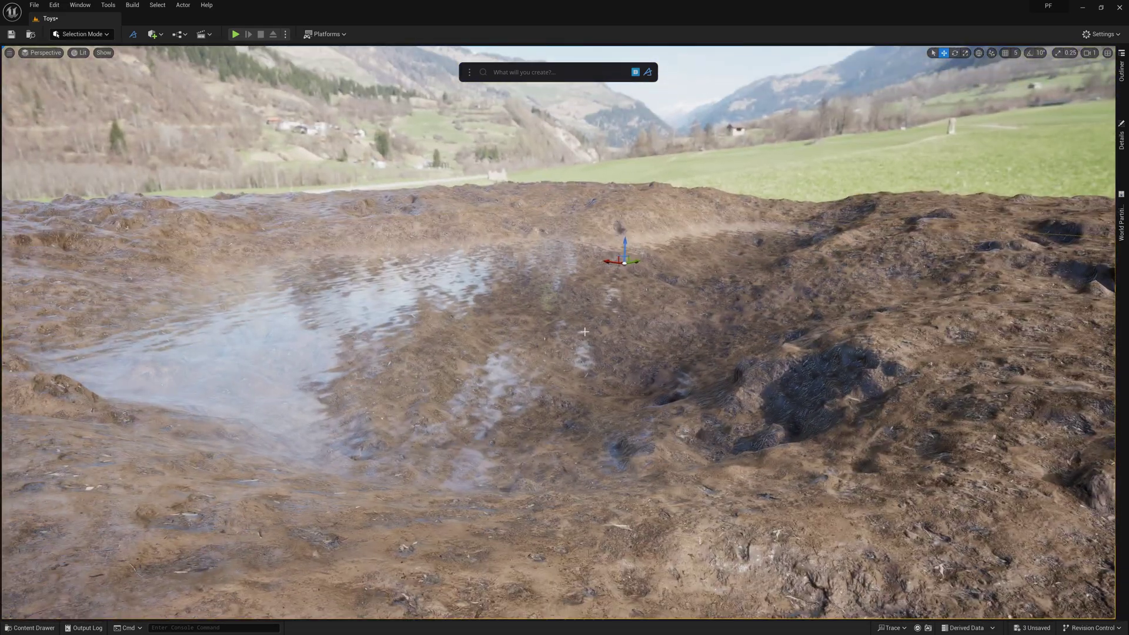
# Step: Edit the water plane's material and set its opacity to 0.8
pyautogui.click(611, 72)
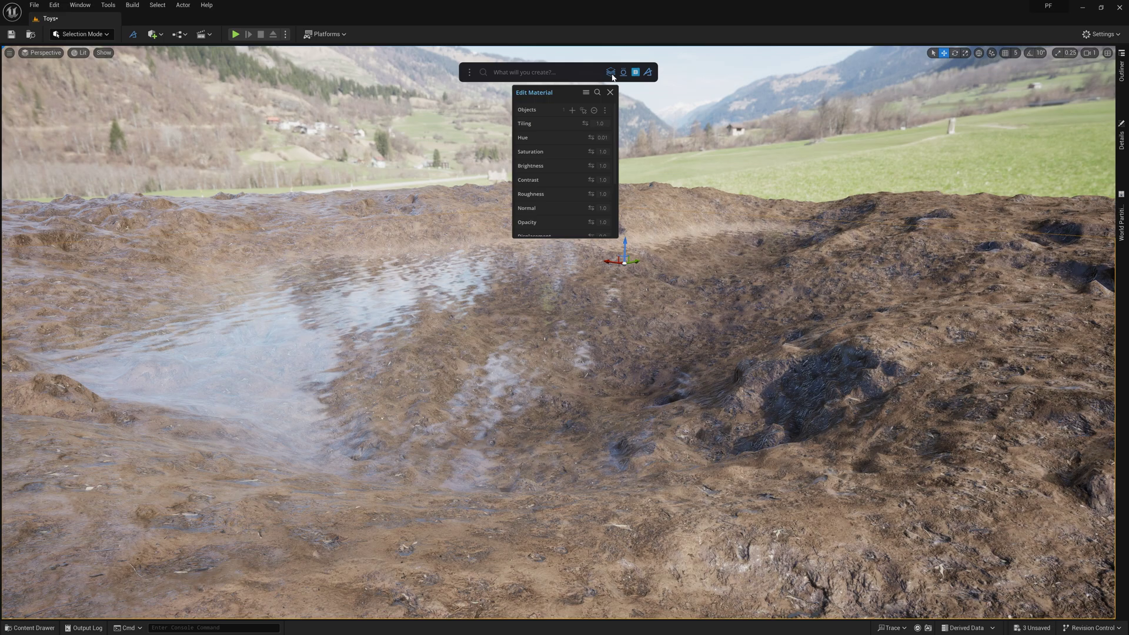
pyautogui.moveTo(592, 222); pyautogui.dragTo(592, 222)
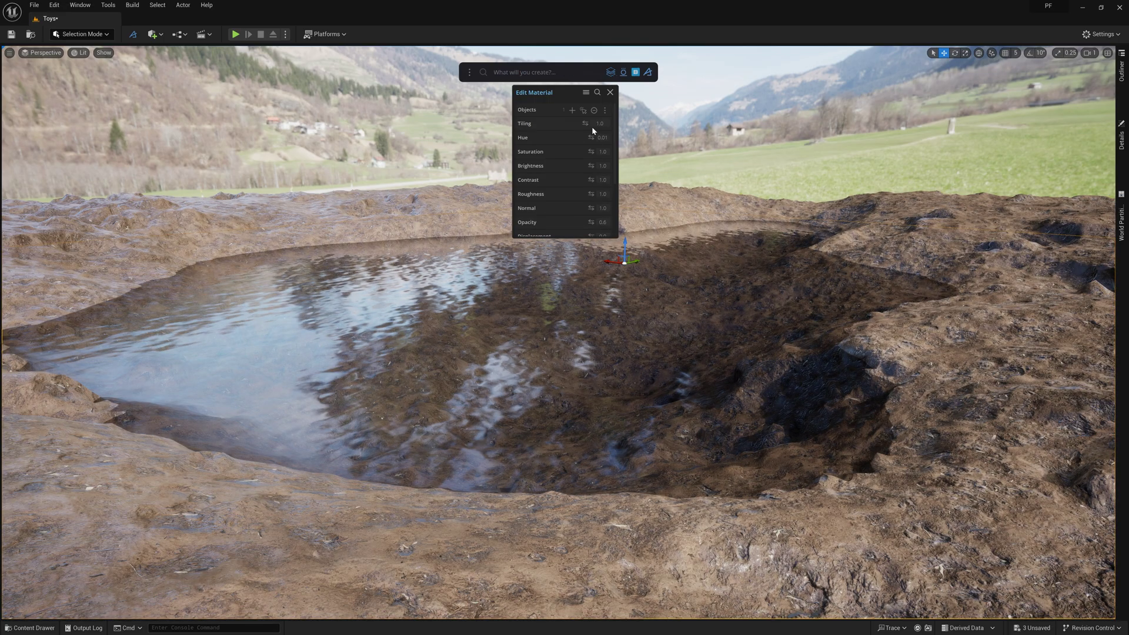
pyautogui.scroll(-4, 594, 130)
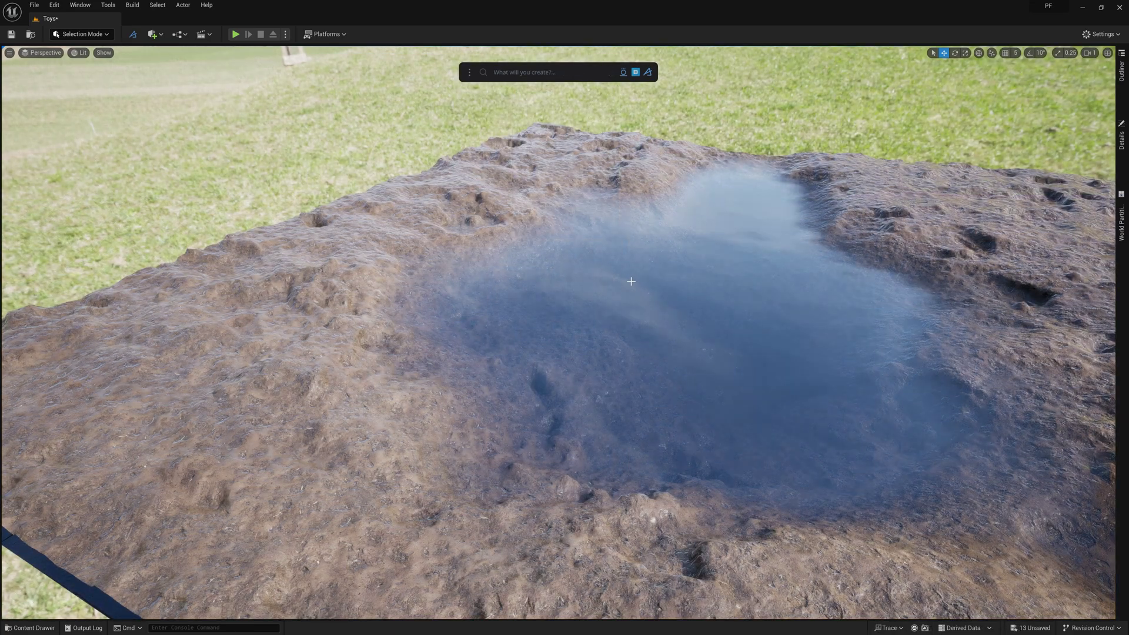
# Step: Search the content library for "archan", scatter the small leafy plant over the muddy ground and adjust its density, maximum scale and seed
pyautogui.click(637, 71)
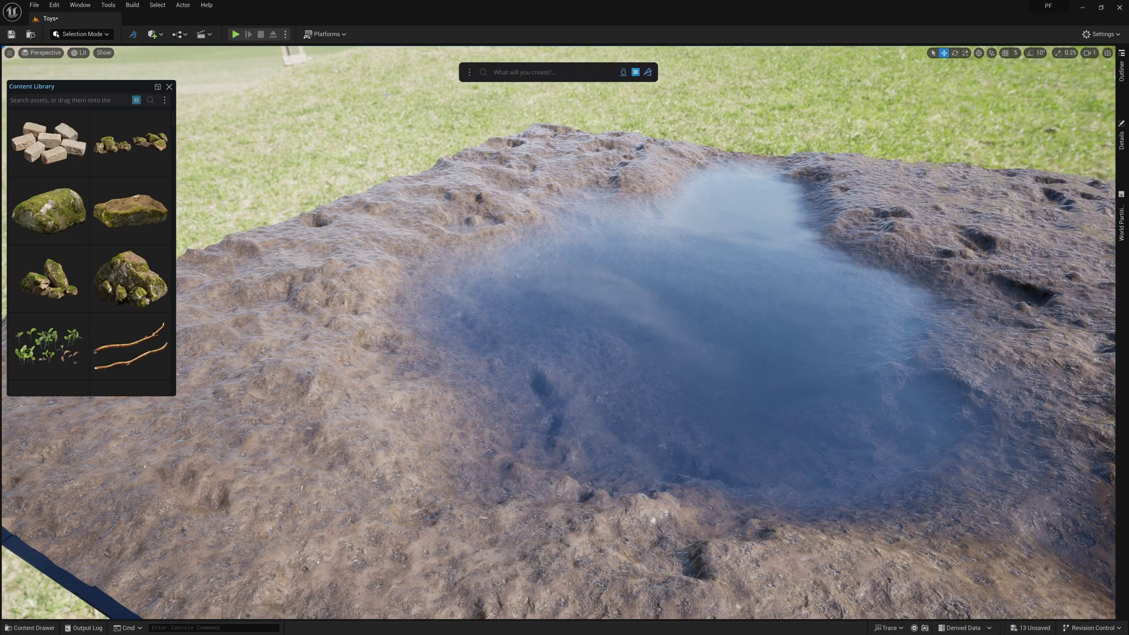
pyautogui.write('archan')
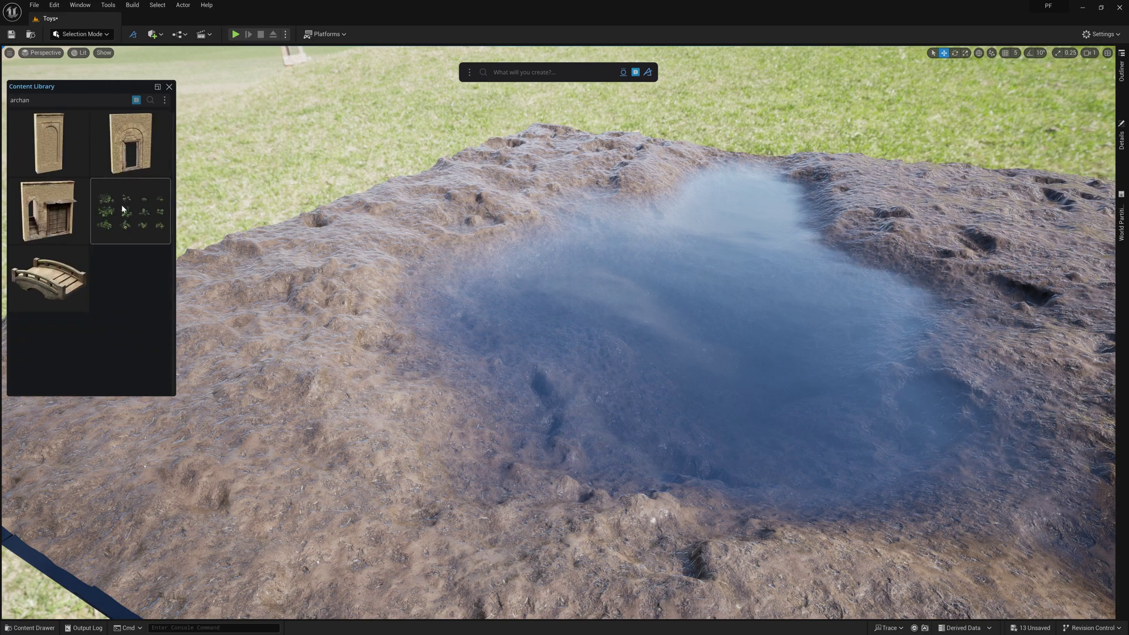
pyautogui.moveTo(123, 208); pyautogui.dragTo(244, 505)
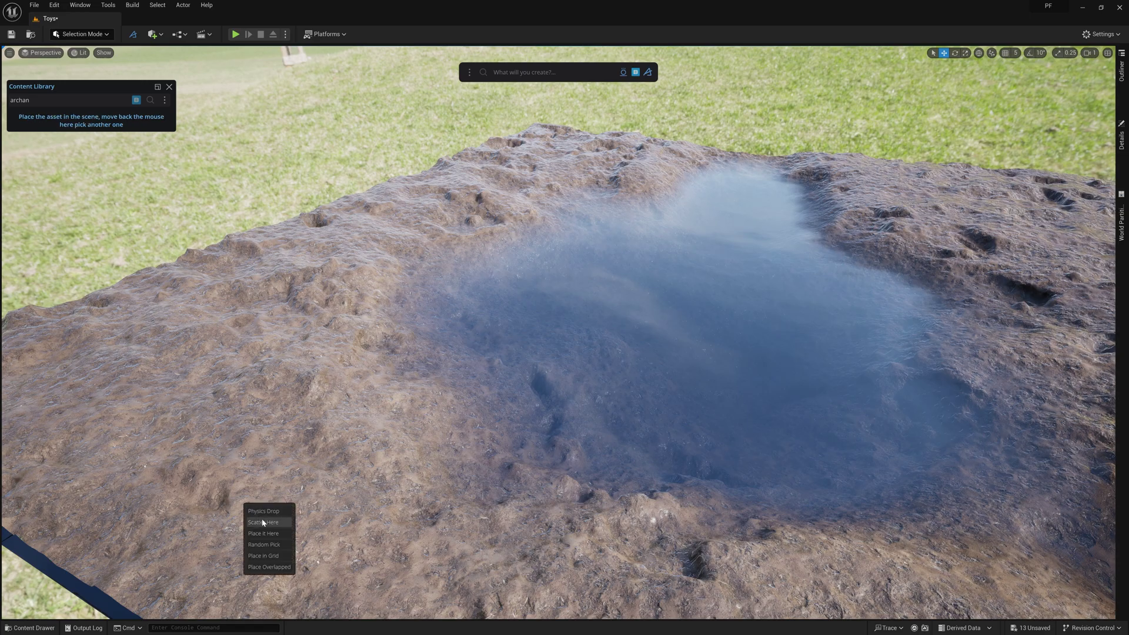
pyautogui.click(262, 522)
pyautogui.moveTo(594, 137); pyautogui.dragTo(582, 166)
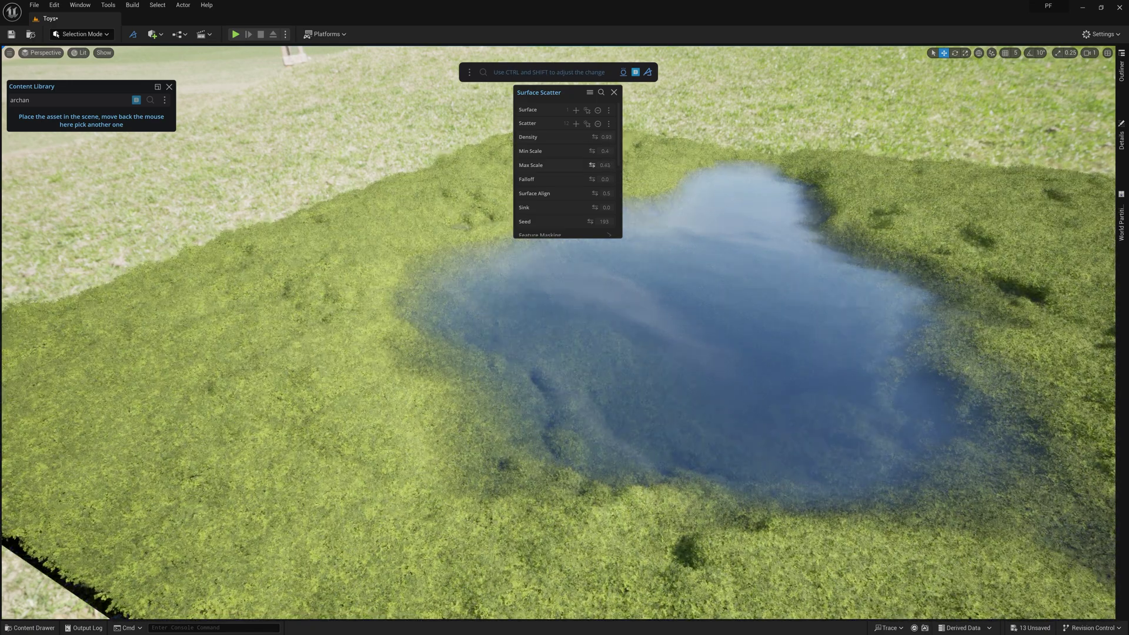
pyautogui.moveTo(592, 221); pyautogui.dragTo(605, 222)
# Step: Break up the plant scatter into patches with its noise mask and adjust the falloff
pyautogui.scroll(-4, 592, 218)
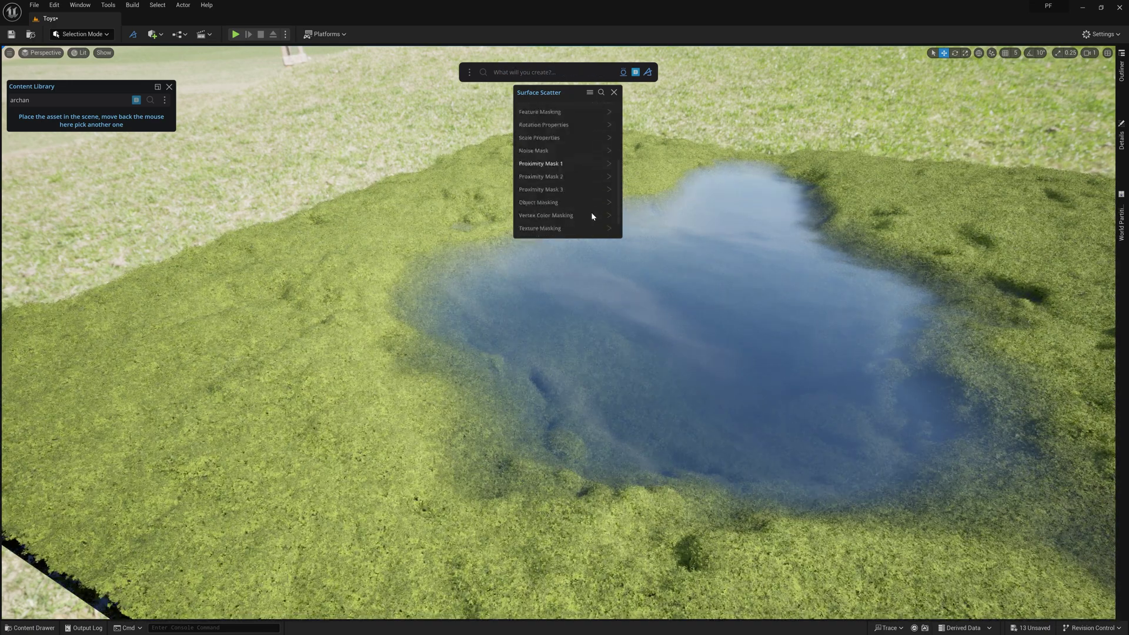
pyautogui.click(608, 151)
pyautogui.moveTo(595, 164); pyautogui.dragTo(608, 164)
pyautogui.scroll(5, 594, 151)
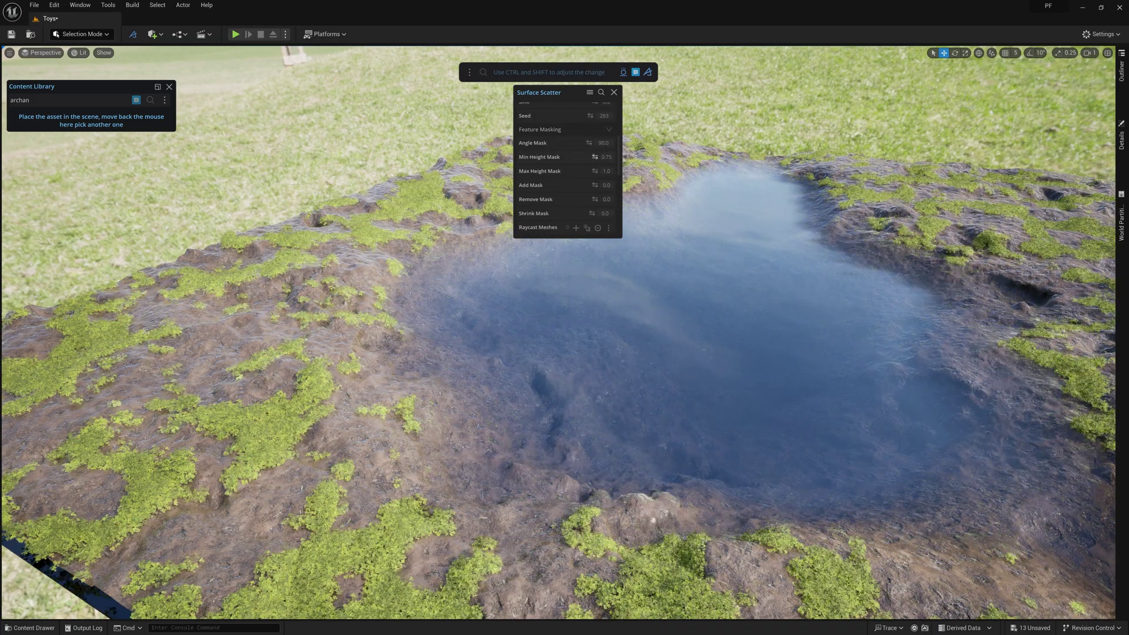
pyautogui.moveTo(592, 180); pyautogui.dragTo(611, 179)
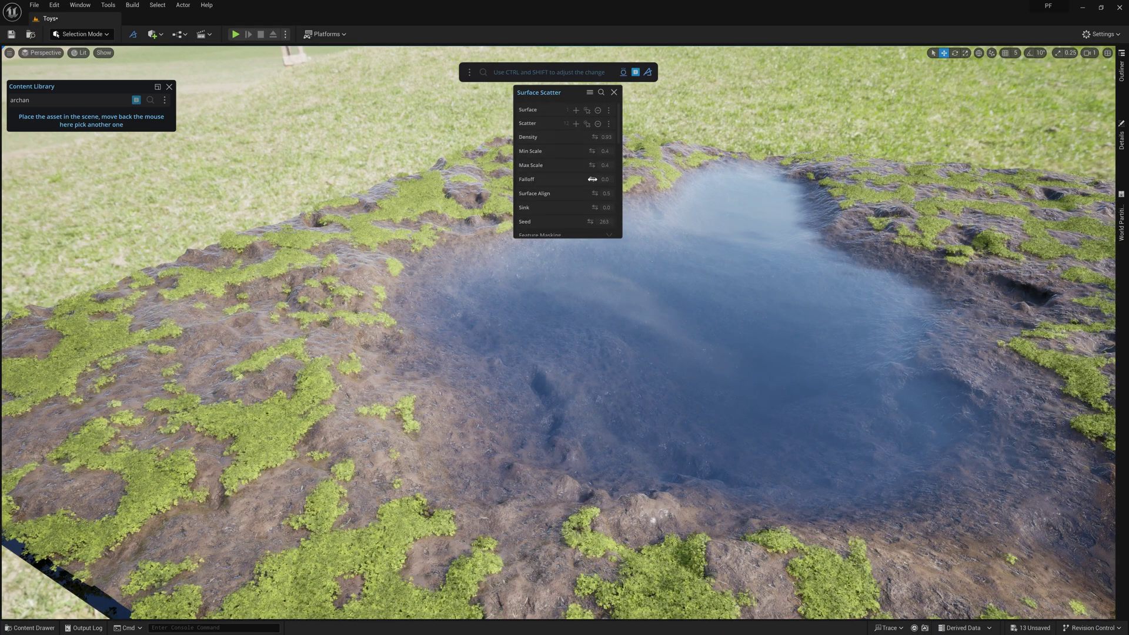
pyautogui.scroll(-2, 592, 186)
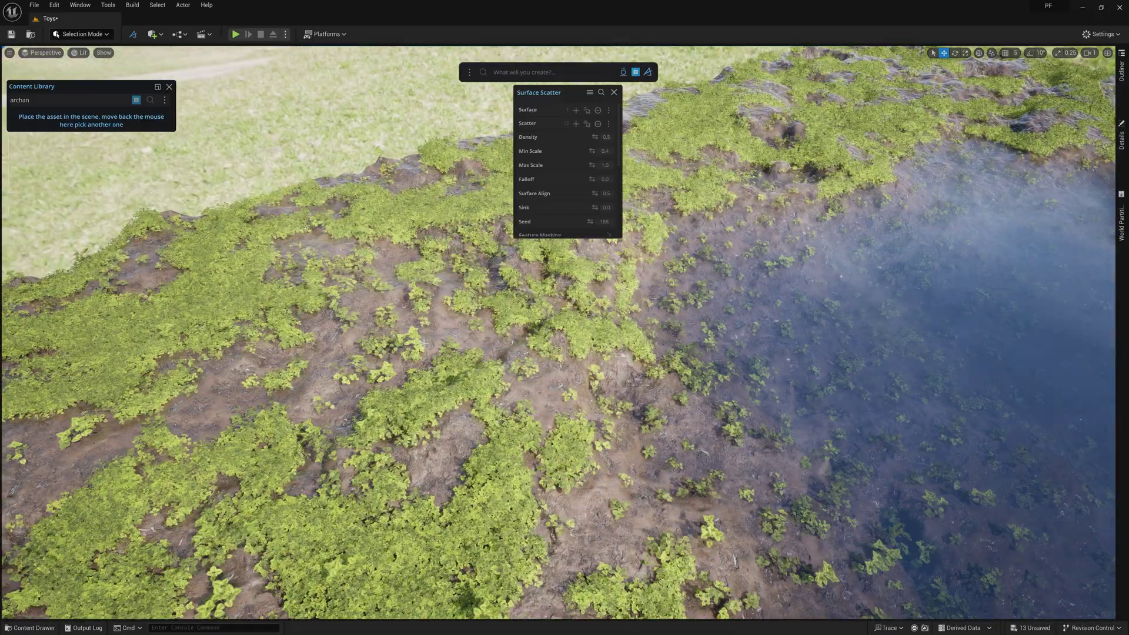
# Step: Increase the density and scale of the larger leafy plant scatter, with minimum scale 0.7 and maximum scale 1.25, and change its seed
pyautogui.moveTo(595, 137); pyautogui.dragTo(610, 165)
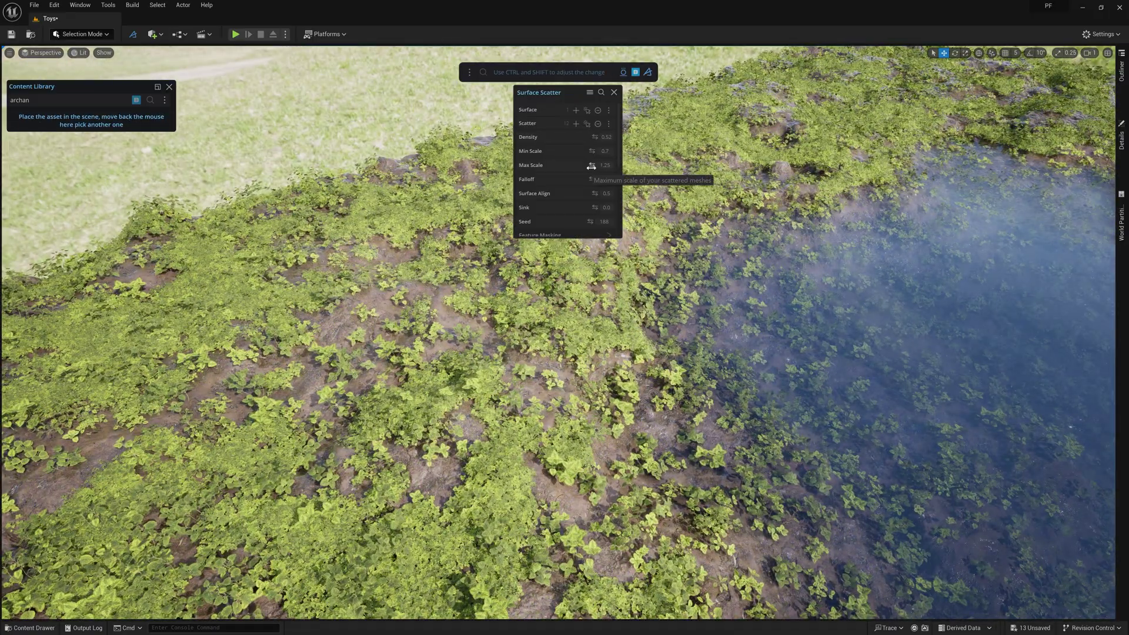
pyautogui.moveTo(591, 222); pyautogui.dragTo(610, 221)
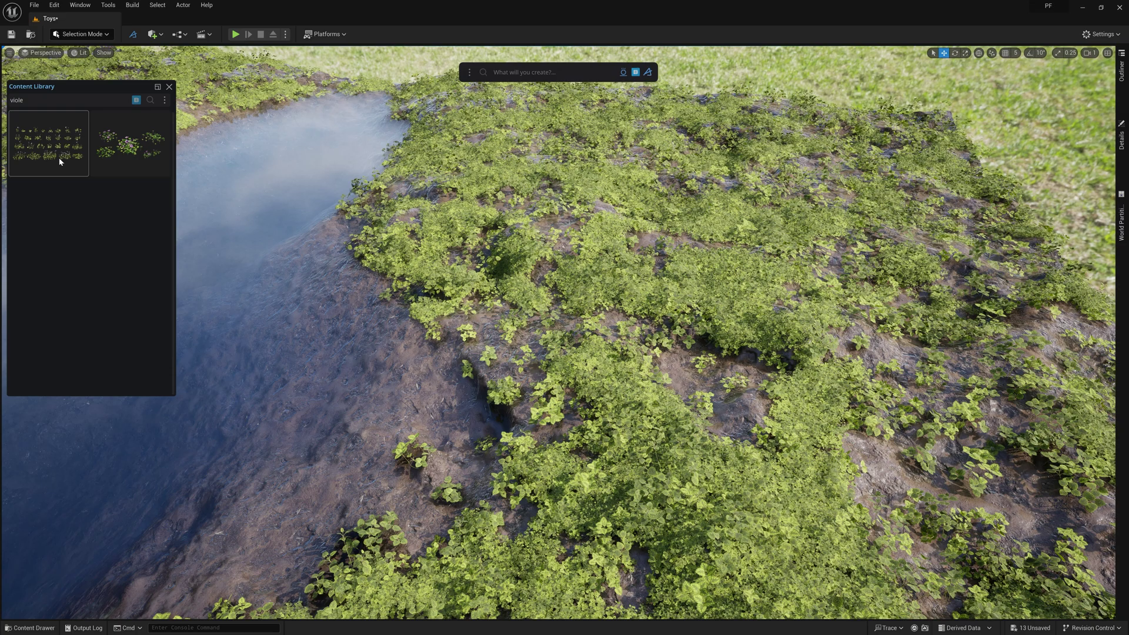
# Step: Scatter the violet flowers from the content library over the ground, adjust their density, reduce their maximum scale and change the seed
pyautogui.click(59, 157)
pyautogui.click(706, 405)
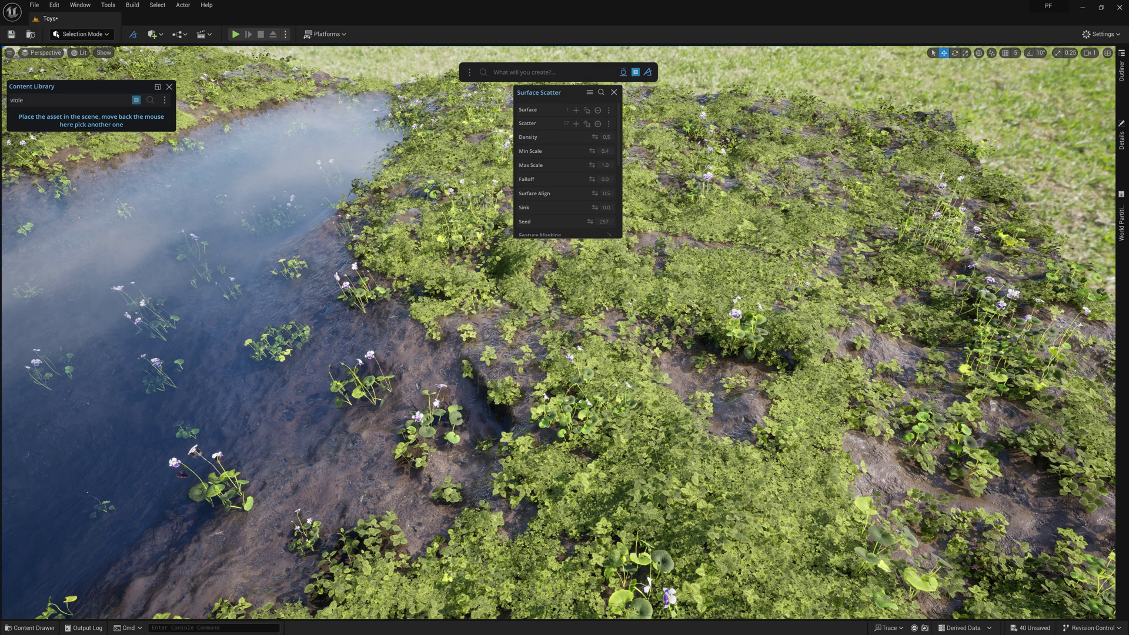
pyautogui.moveTo(597, 137); pyautogui.dragTo(593, 166)
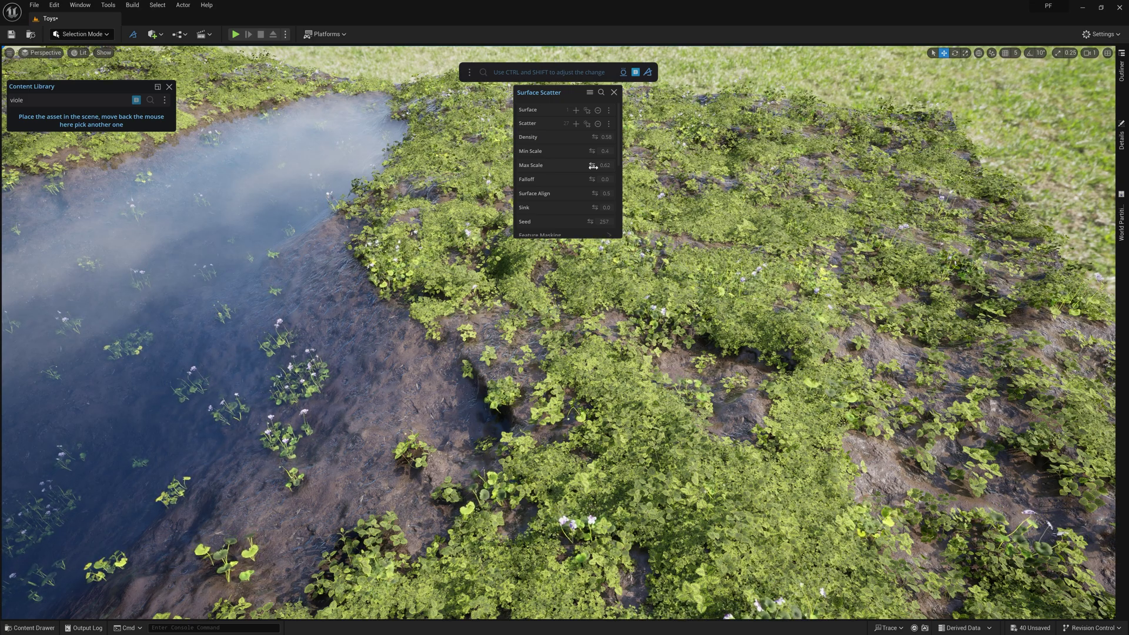
pyautogui.moveTo(588, 222); pyautogui.dragTo(650, 223)
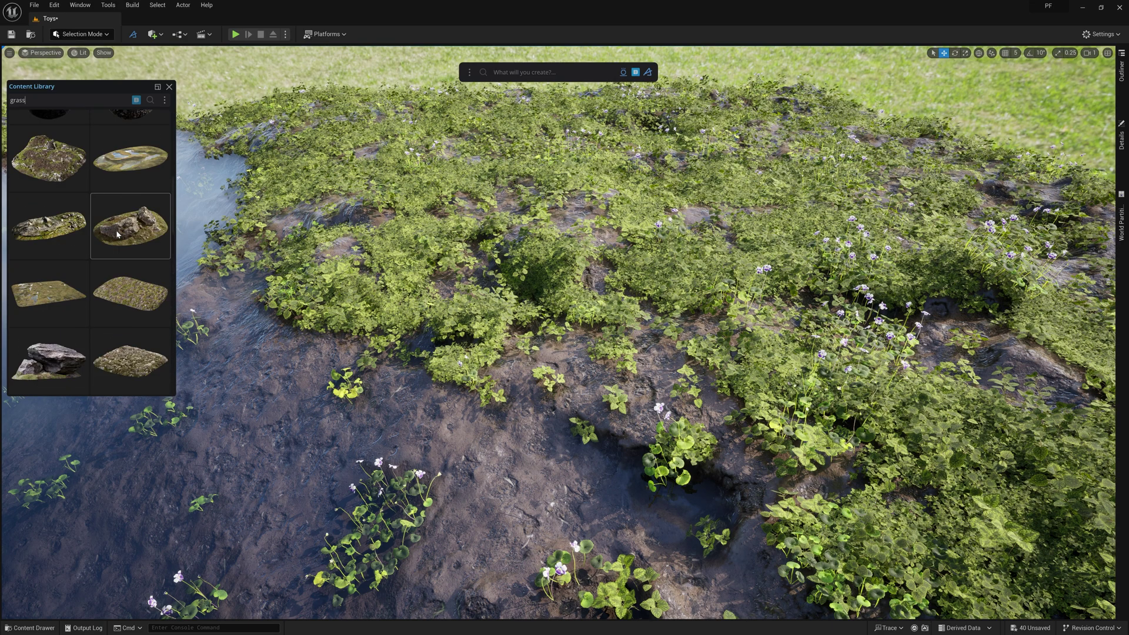
# Step: Add an asset from the "grass" library results to the ground and vary the seed of the surface scatter
pyautogui.moveTo(131, 224); pyautogui.dragTo(680, 382)
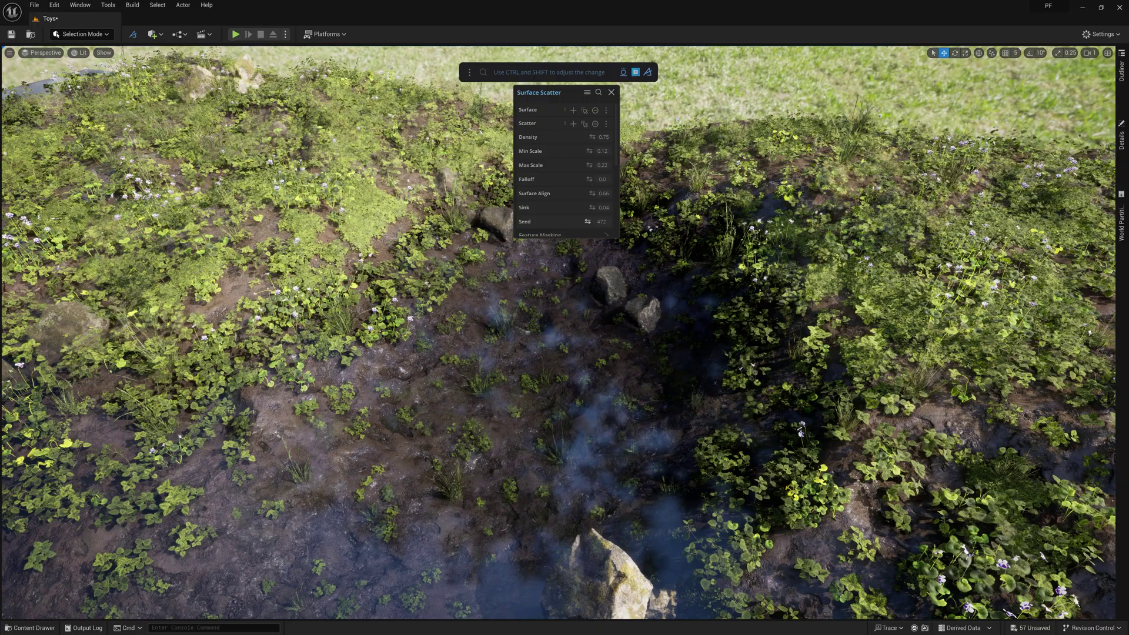
pyautogui.moveTo(587, 222); pyautogui.dragTo(605, 222)
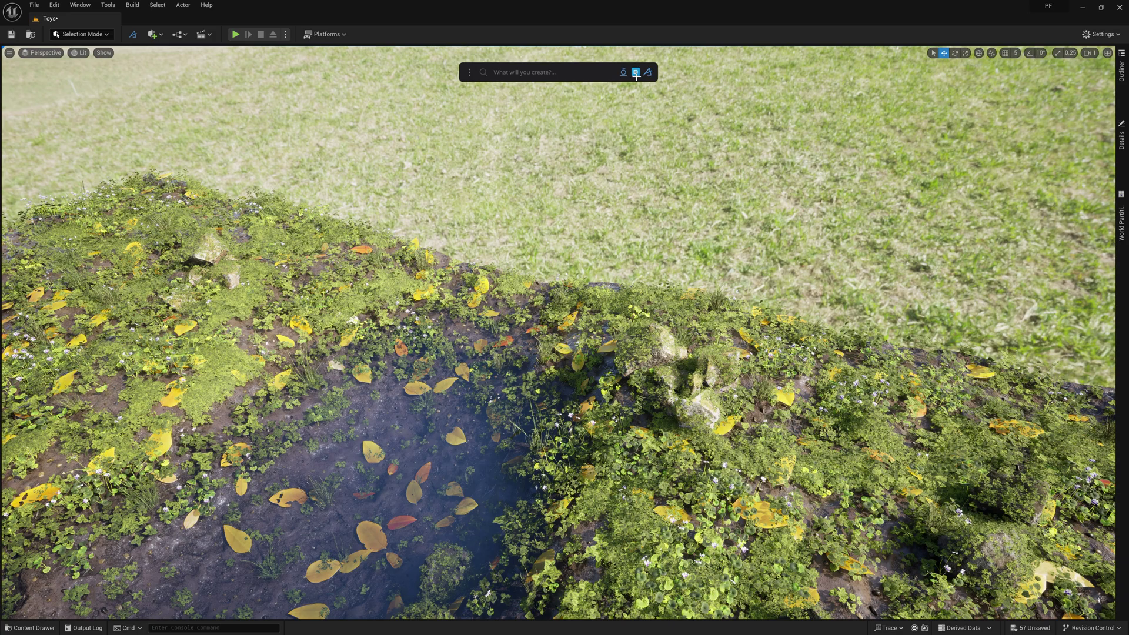
# Step: Search the content library for "oak" and place the fallen log along the far edge of the mud mound
pyautogui.click(635, 72)
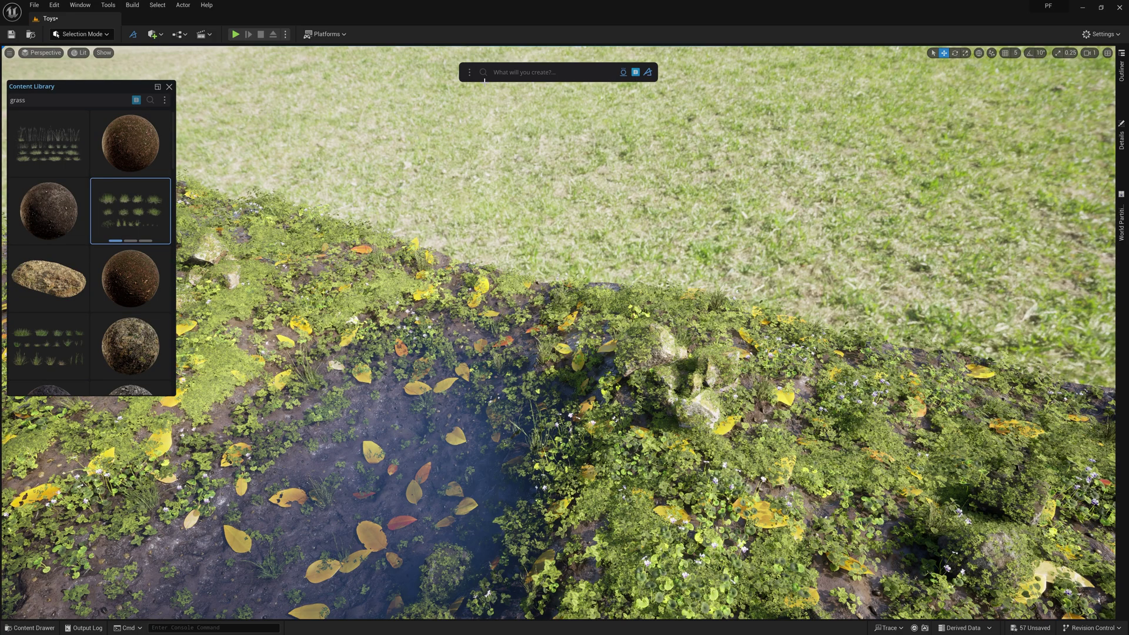
pyautogui.write('oak')
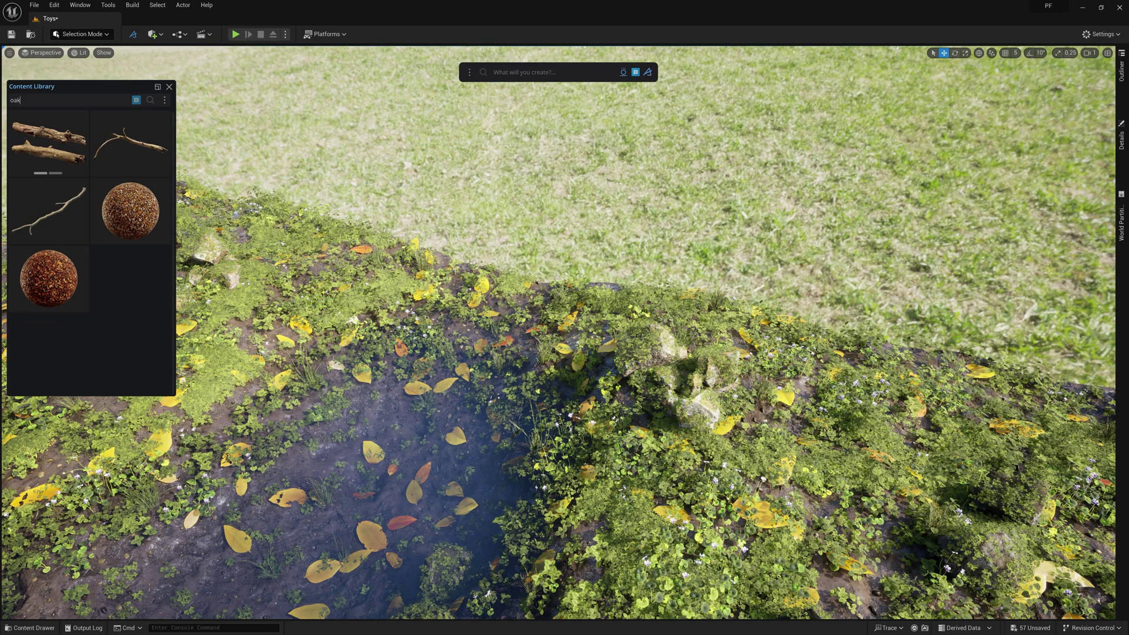
pyautogui.click(49, 143)
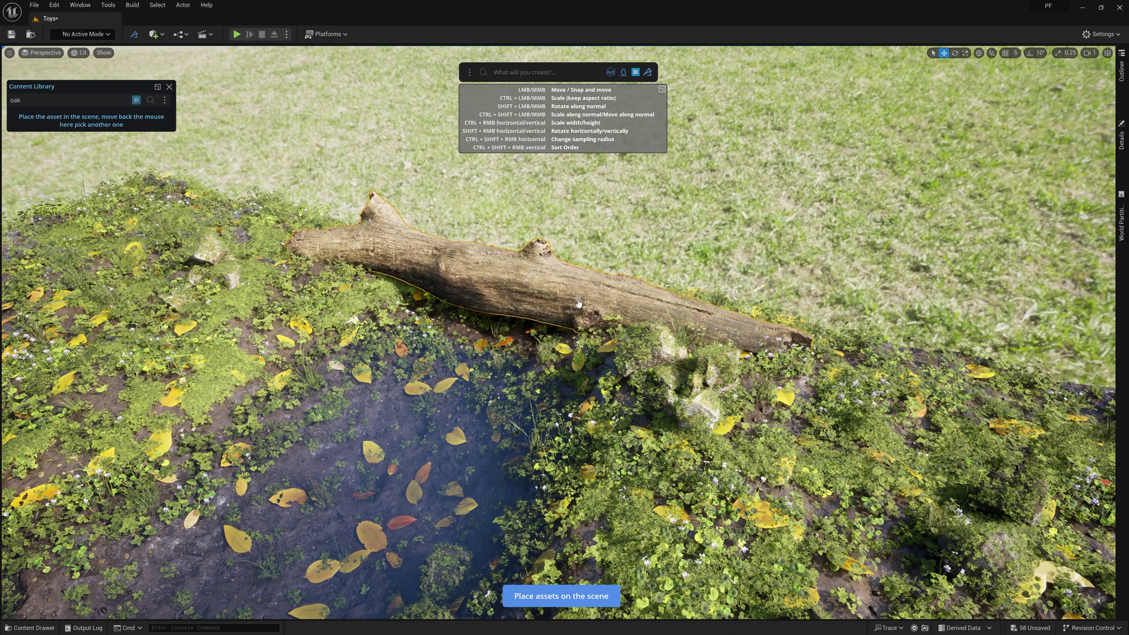
# Step: Scatter the small leafy "archan" plant over the oak log, increasing its density and reducing its maximum scale
pyautogui.click(634, 75)
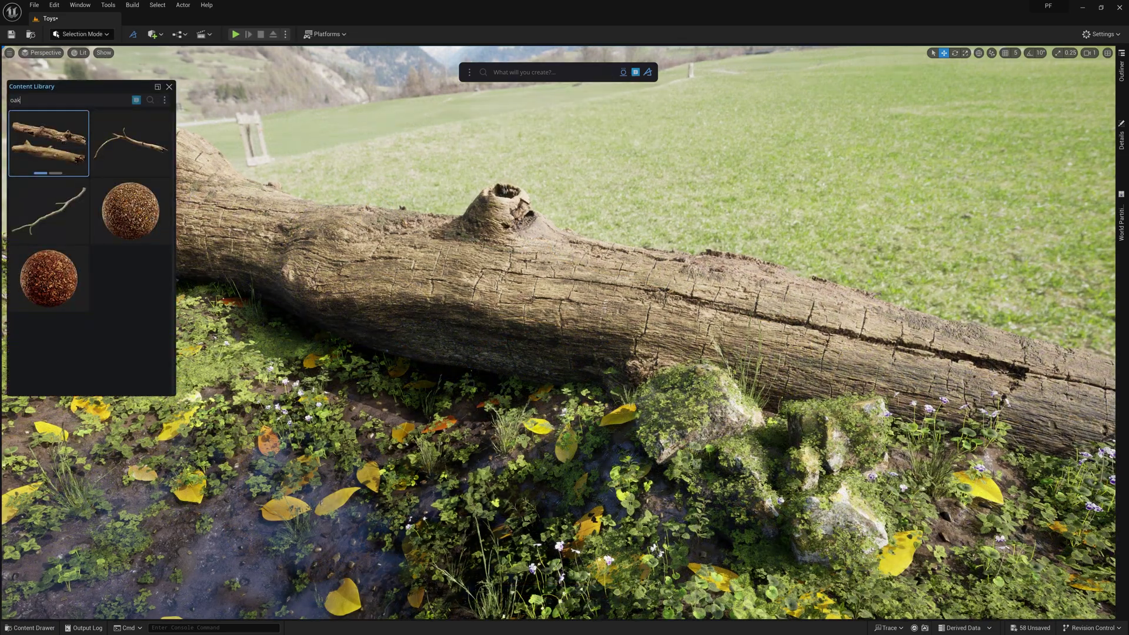
pyautogui.write('archan')
pyautogui.moveTo(156, 223); pyautogui.dragTo(485, 276)
pyautogui.click(508, 293)
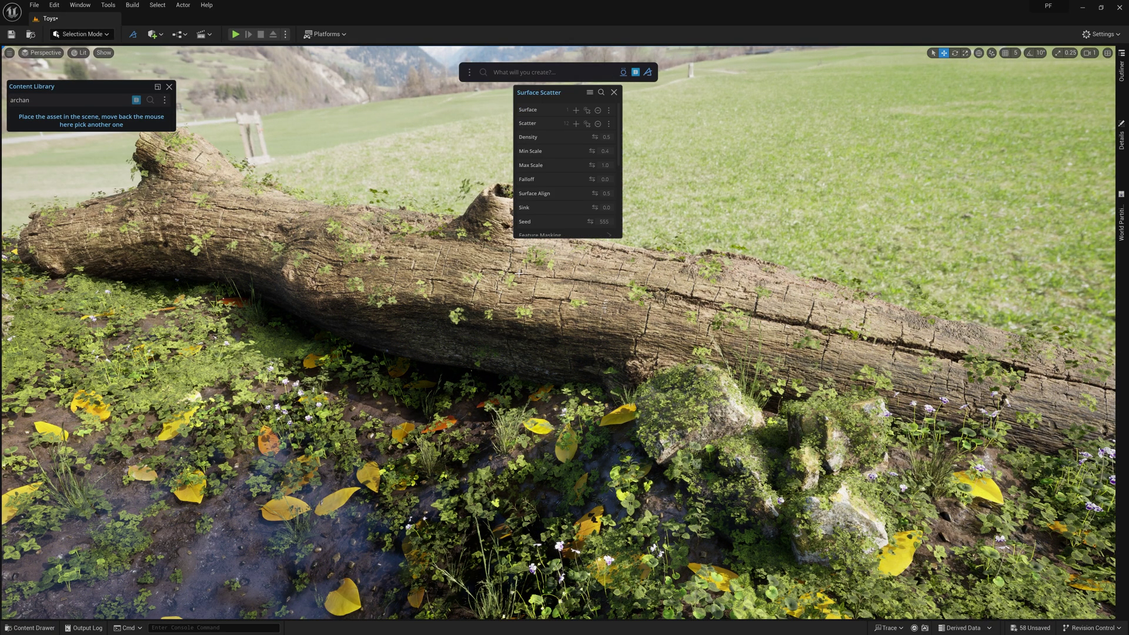
pyautogui.moveTo(595, 137); pyautogui.dragTo(571, 166)
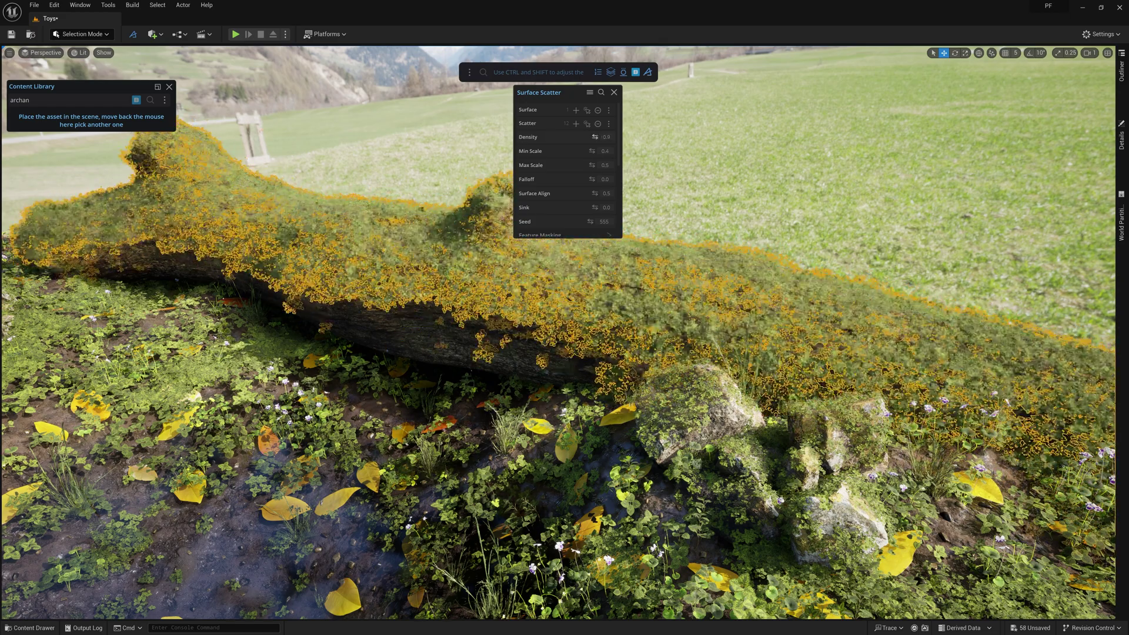
# Step: Raise the noise mask breakup on the log's plant scatter so it forms patches, and deselect it
pyautogui.scroll(-3, 570, 210)
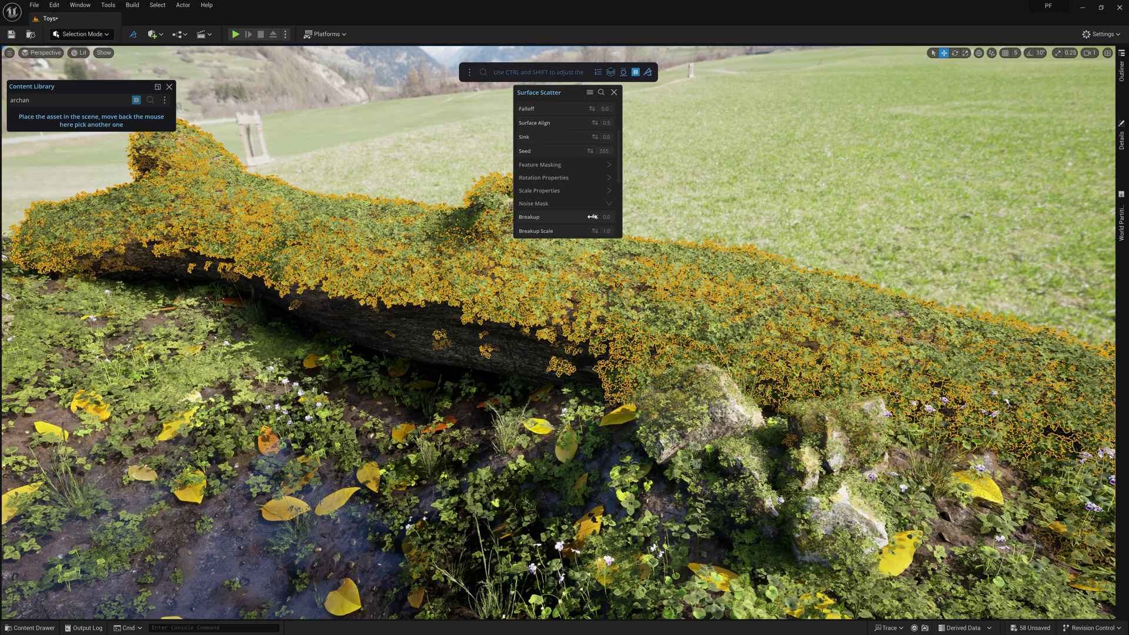
pyautogui.moveTo(598, 217)
pyautogui.mouseDown()
pyautogui.moveTo(619, 217)
pyautogui.moveTo(590, 206)
pyautogui.moveTo(606, 217)
pyautogui.mouseUp()
pyautogui.press('Escape')
pyautogui.scroll(-3, 593, 215)
pyautogui.scroll(3, 586, 210)
pyautogui.scroll(1, 584, 209)
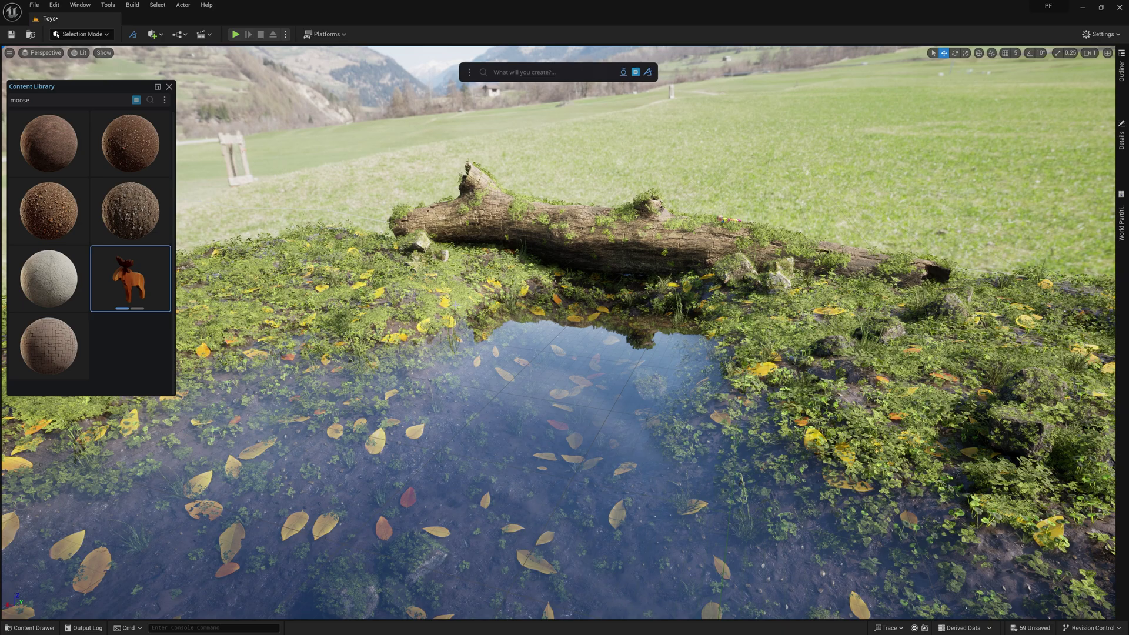
# Step: Place the wooden moose from the content library in the puddle in front of the log, scaling it up and rotating it
pyautogui.moveTo(156, 286); pyautogui.dragTo(517, 330)
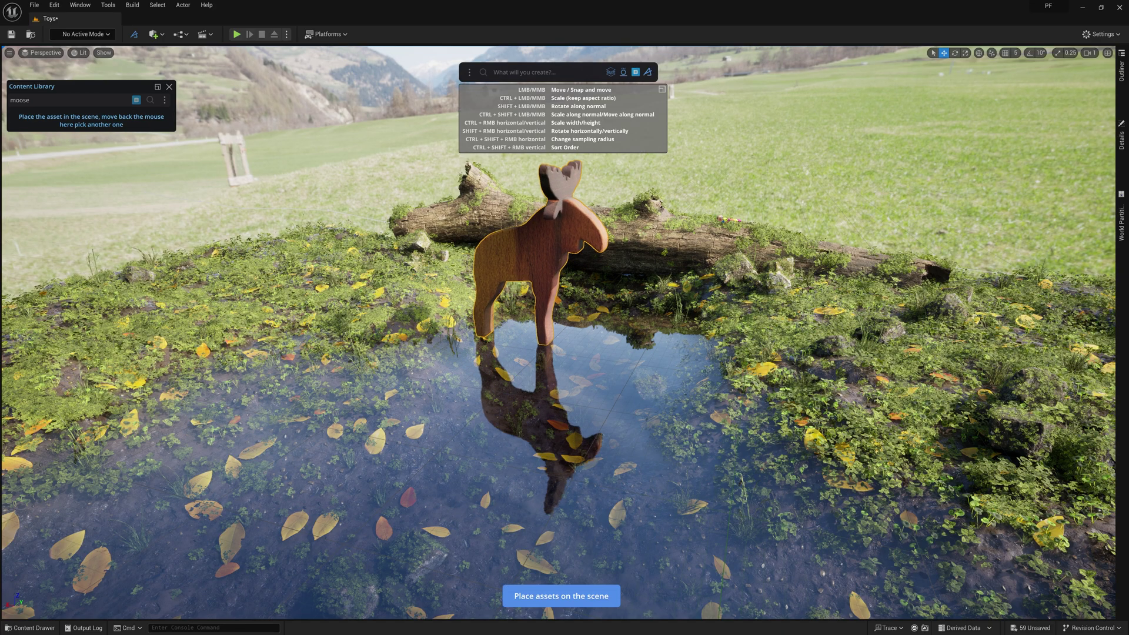
pyautogui.keyDown('ctrl'); pyautogui.moveTo(588, 174); pyautogui.dragTo(608, 127); pyautogui.keyUp('ctrl')
pyautogui.moveTo(586, 339); pyautogui.dragTo(539, 372)
pyautogui.moveTo(539, 372)
pyautogui.keyDown('shift'); pyautogui.mouseDown()
pyautogui.moveTo(547, 403)
pyautogui.moveTo(556, 382)
pyautogui.moveTo(698, 327)
pyautogui.moveTo(678, 357)
pyautogui.moveTo(538, 379)
pyautogui.mouseUp(); pyautogui.keyUp('shift')
pyautogui.keyDown('ctrl'); pyautogui.moveTo(538, 380); pyautogui.dragTo(281, 398); pyautogui.keyUp('ctrl')
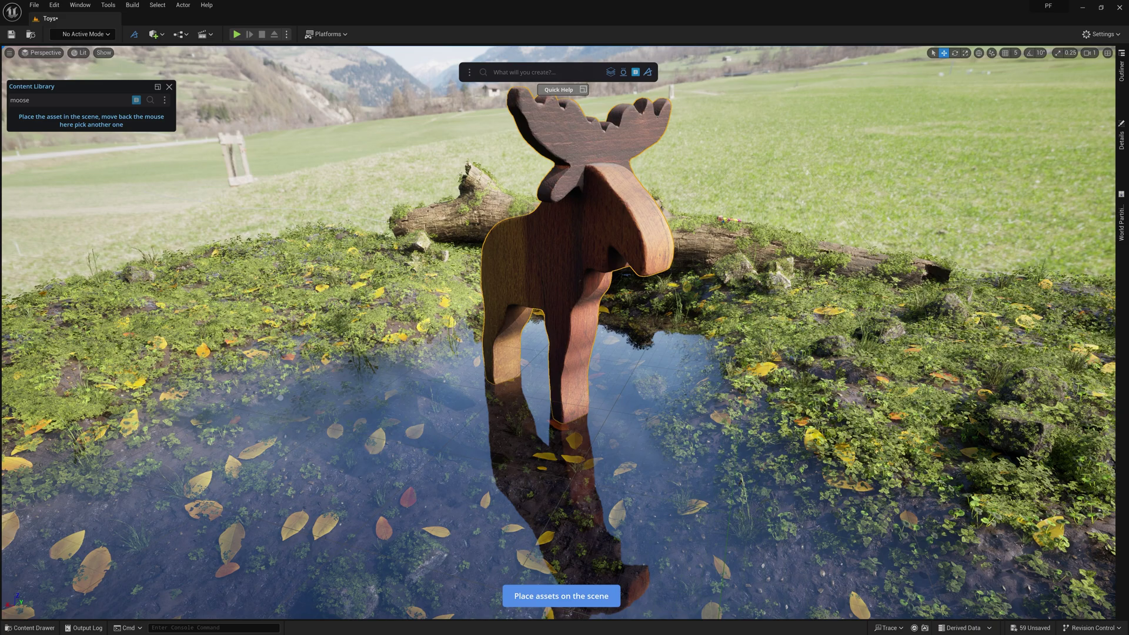
pyautogui.keyDown('ctrl'); pyautogui.moveTo(487, 381); pyautogui.dragTo(573, 345); pyautogui.keyUp('ctrl')
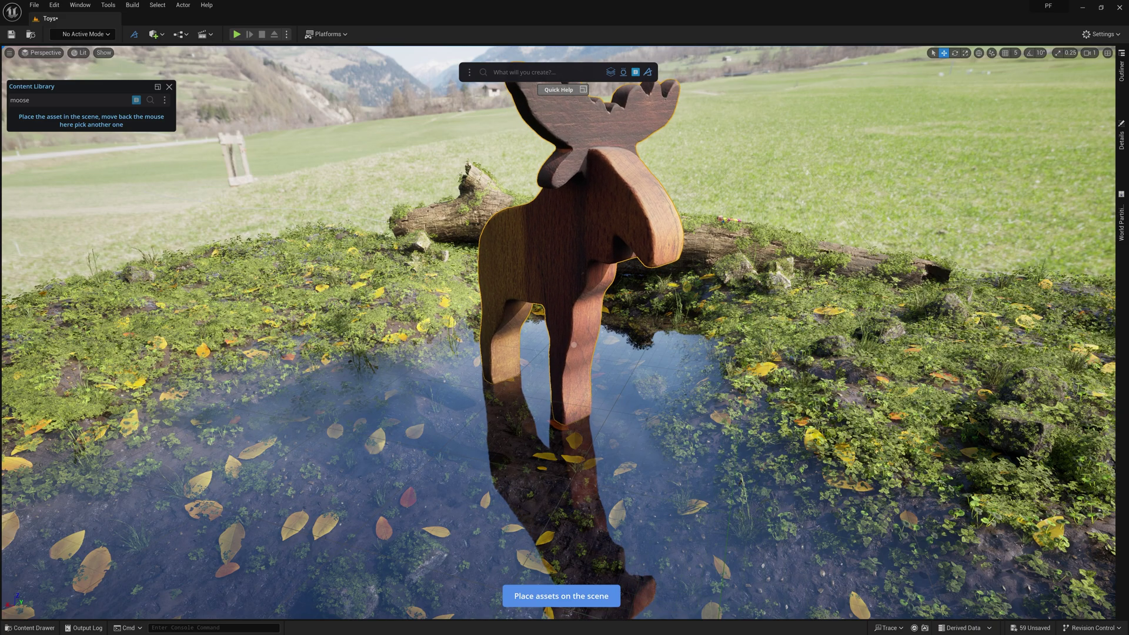
pyautogui.keyDown('shift'); pyautogui.moveTo(490, 379); pyautogui.dragTo(521, 377); pyautogui.keyUp('shift')
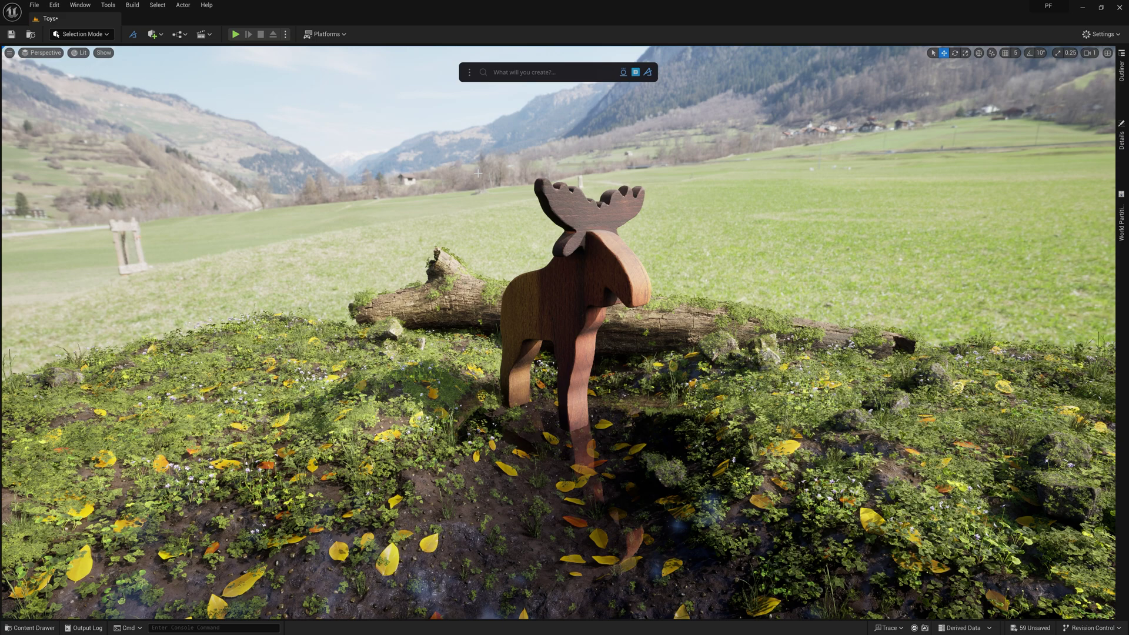
# Step: Create a new cine camera and frame the moose, log and puddle from a low viewpoint near the water
pyautogui.click(549, 73)
pyautogui.write('new camera')
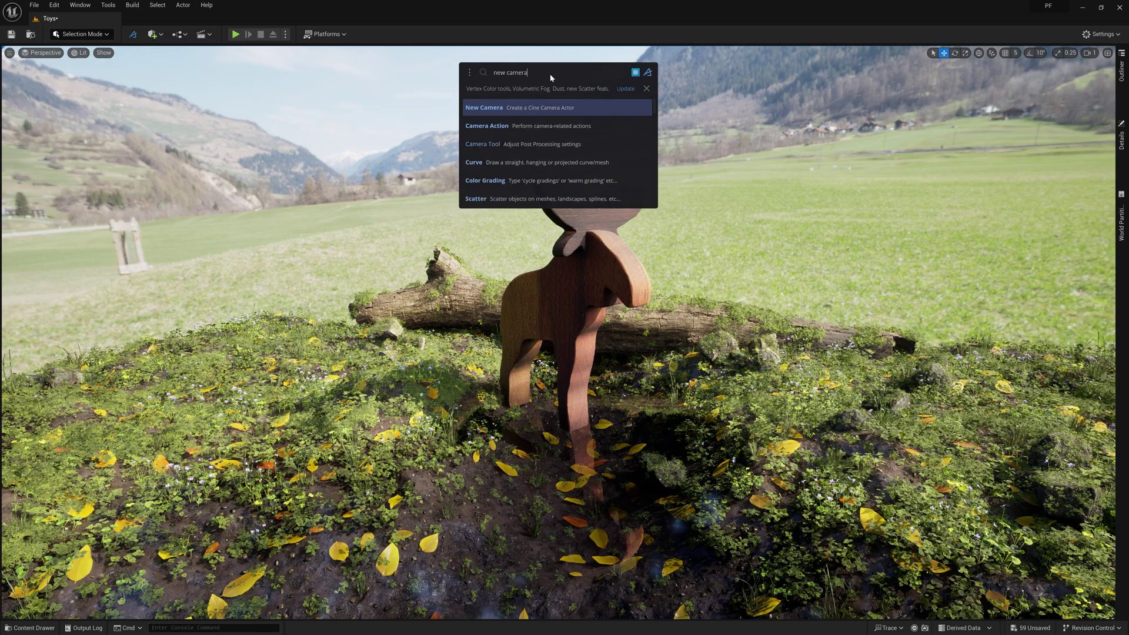
pyautogui.press('Return')
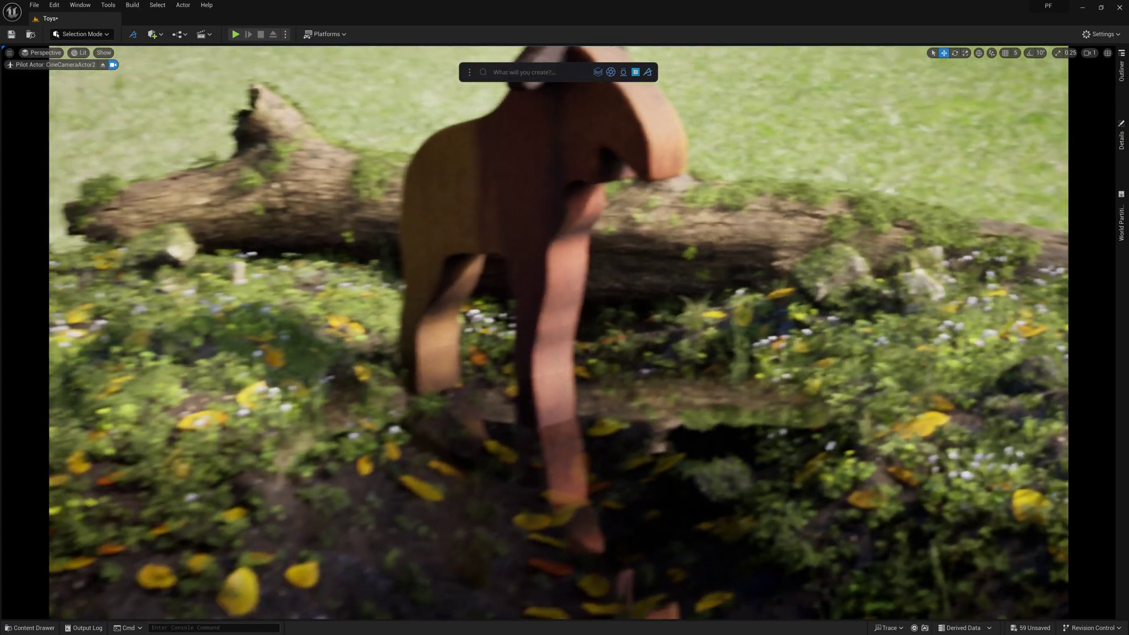
pyautogui.moveTo(563, 345)
pyautogui.mouseDown(button='right')
pyautogui.moveTo(560, 324)
pyautogui.moveTo(558, 341)
pyautogui.mouseUp(button='right')
pyautogui.press('s')
pyautogui.press('w')
pyautogui.press('q')
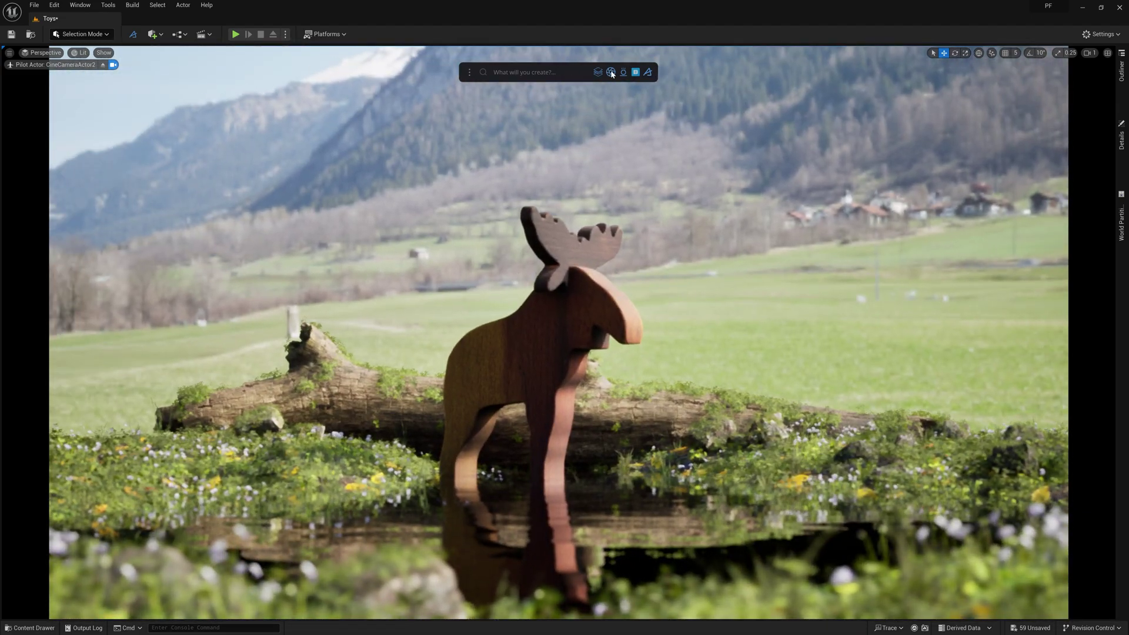
# Step: Increase the camera's focal length to about 41 with Camera Tool and reframe the shot closer on the moose
pyautogui.click(612, 74)
pyautogui.moveTo(571, 113); pyautogui.dragTo(582, 113)
pyautogui.moveTo(560, 329)
pyautogui.mouseDown(button='right')
pyautogui.moveTo(560, 315)
pyautogui.moveTo(559, 336)
pyautogui.mouseUp(button='right')
pyautogui.press('e')
pyautogui.moveTo(545, 95); pyautogui.dragTo(366, 77)
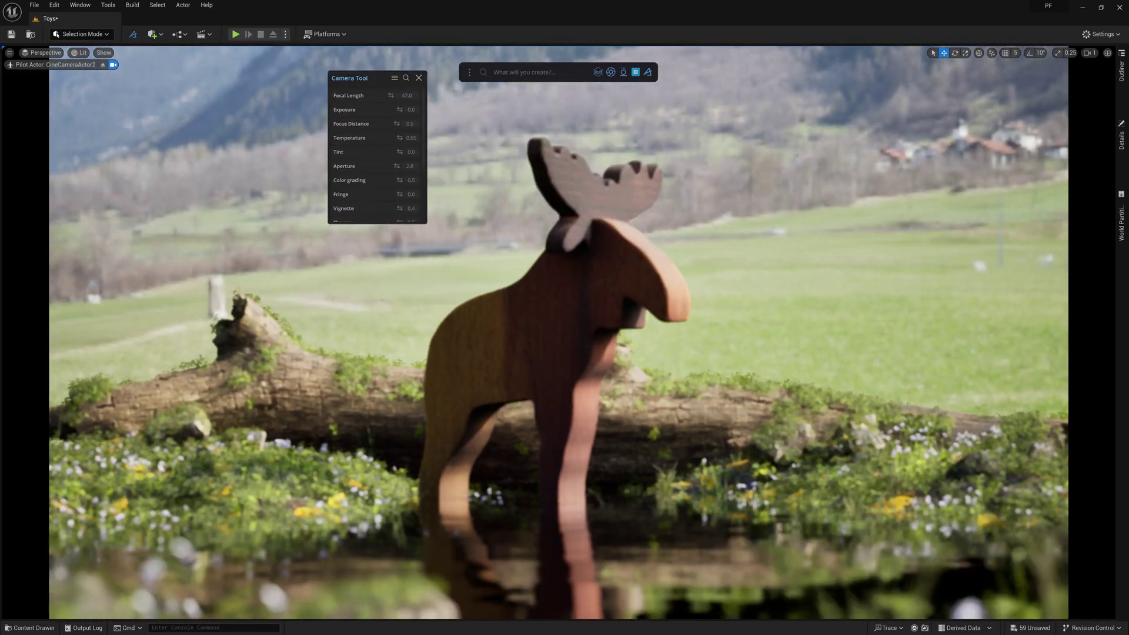
pyautogui.moveTo(560, 329); pyautogui.dragTo(559, 325, button='right')
pyautogui.moveTo(557, 231); pyautogui.dragTo(562, 231, button='right')
pyautogui.press('q')
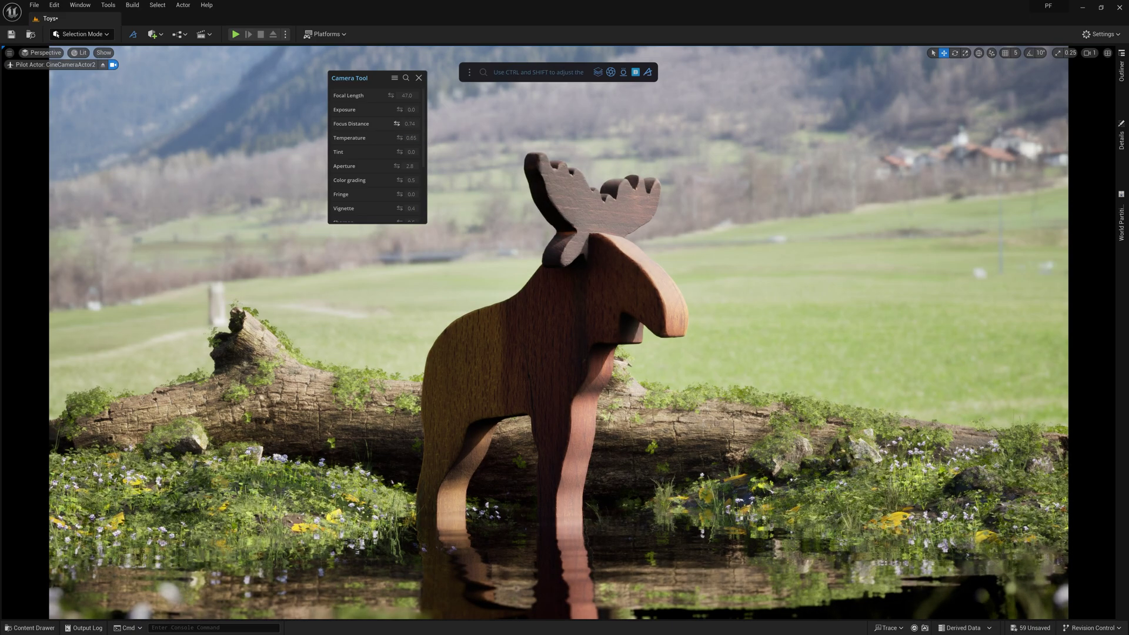
# Step: Lower the camera's aperture value, fine-tune the focus distance on the moose and adjust the framing
pyautogui.moveTo(397, 166); pyautogui.dragTo(399, 168)
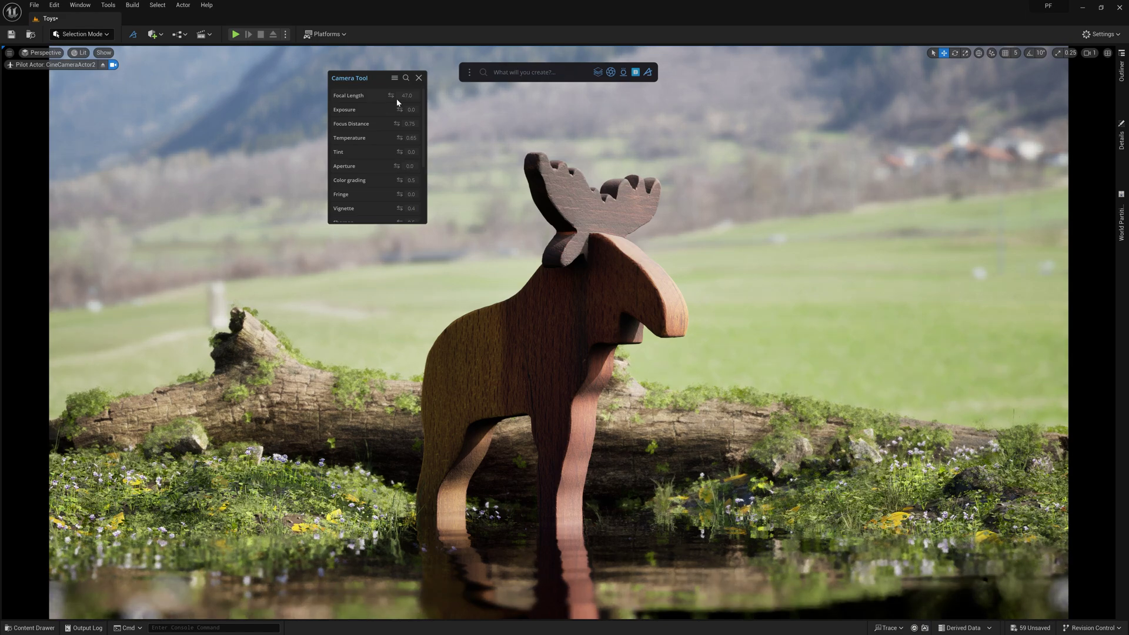
pyautogui.moveTo(397, 123); pyautogui.dragTo(399, 123)
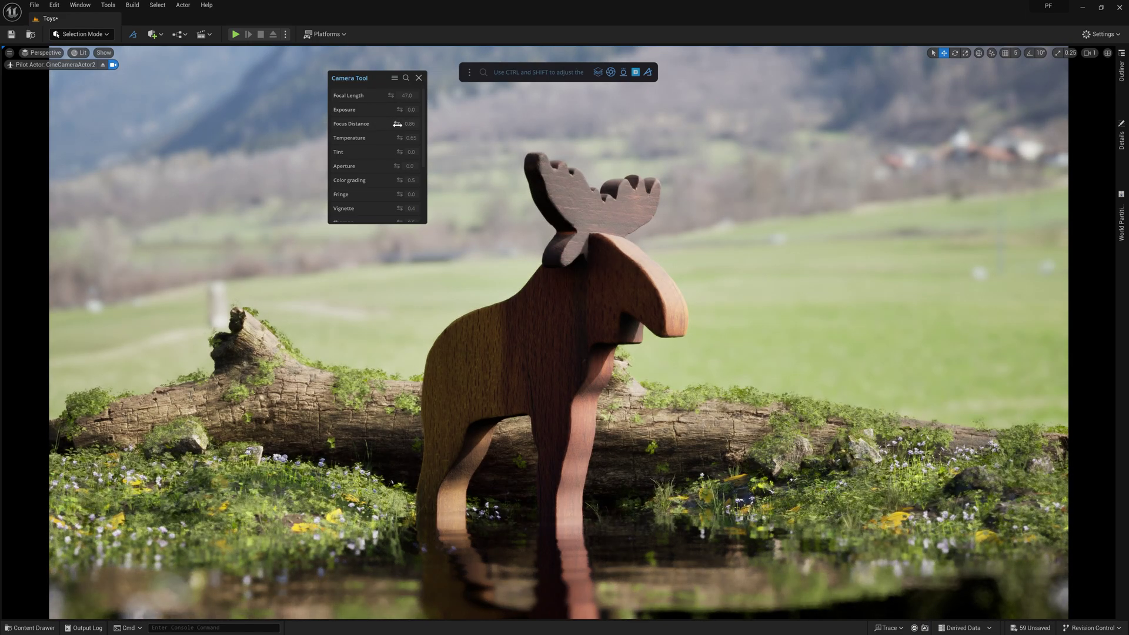
pyautogui.moveTo(447, 276)
pyautogui.mouseDown(button='right')
pyautogui.moveTo(456, 305)
pyautogui.moveTo(457, 294)
pyautogui.mouseUp(button='right')
pyautogui.moveTo(605, 311); pyautogui.dragTo(617, 307, button='right')
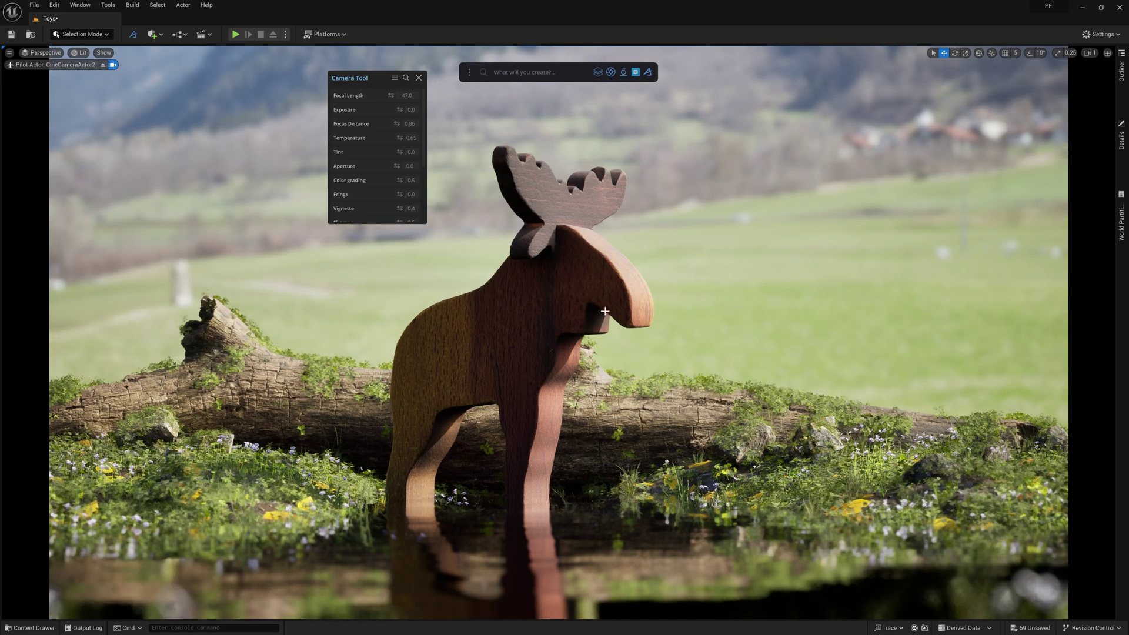
# Step: Close the Camera Tool and place the toy zebra and yellow giraffe from the content library on the ground around the moose
pyautogui.click(419, 79)
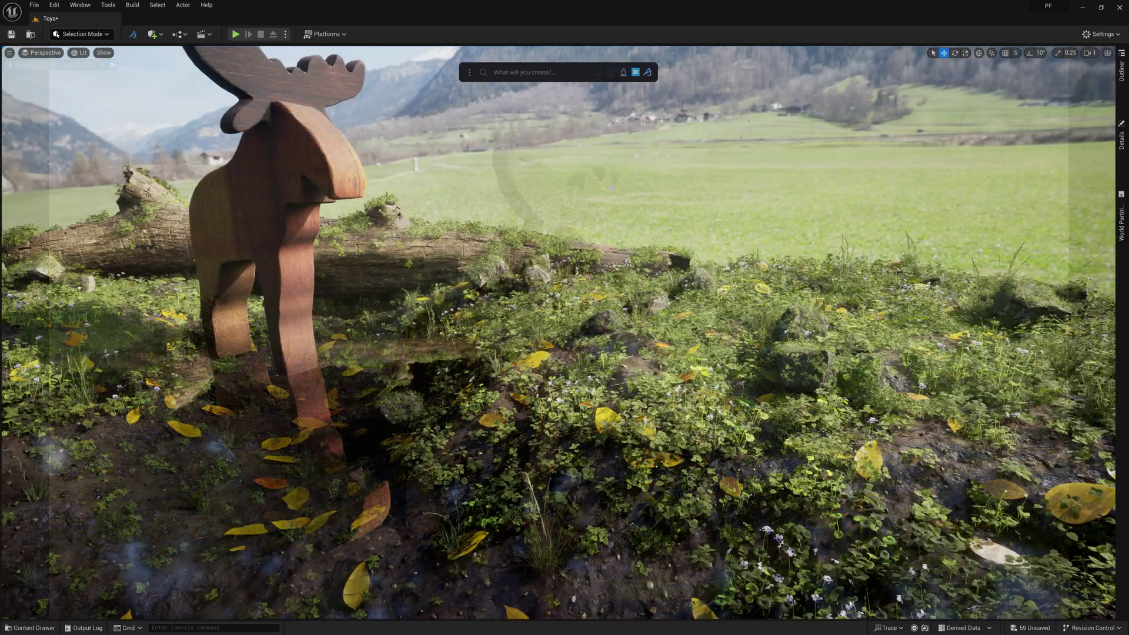
pyautogui.click(635, 72)
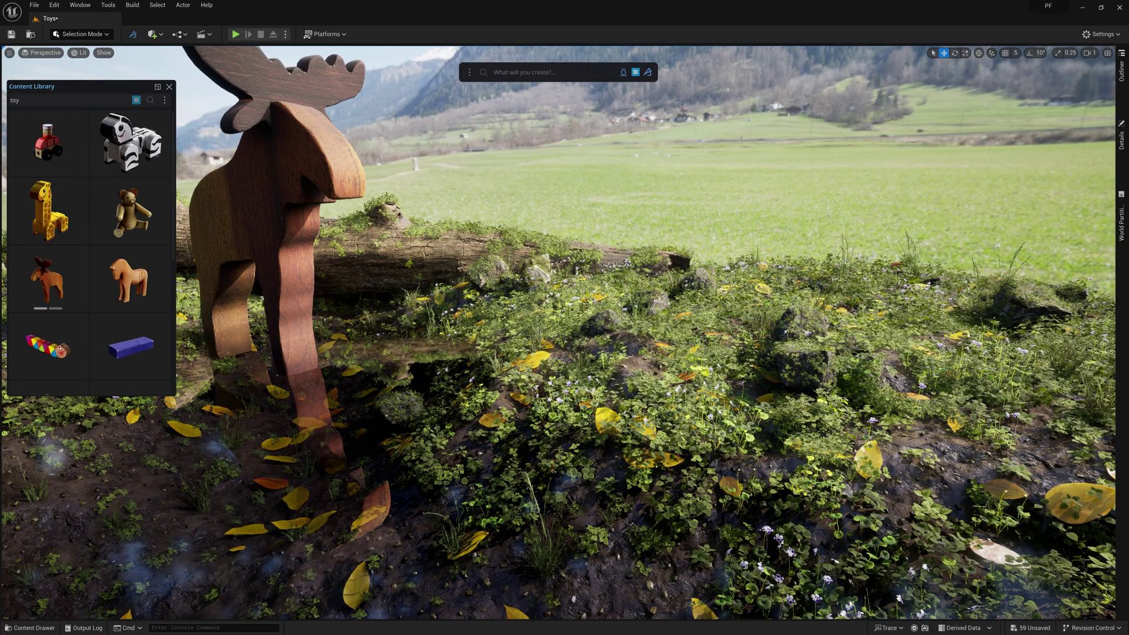
pyautogui.click(130, 143)
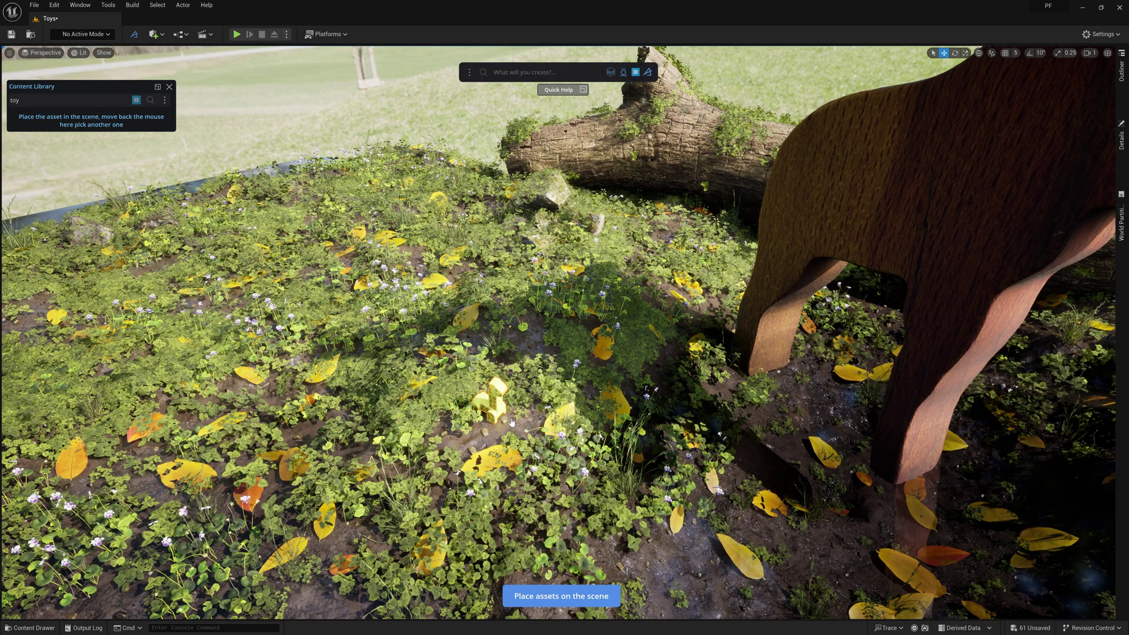
pyautogui.click(557, 386)
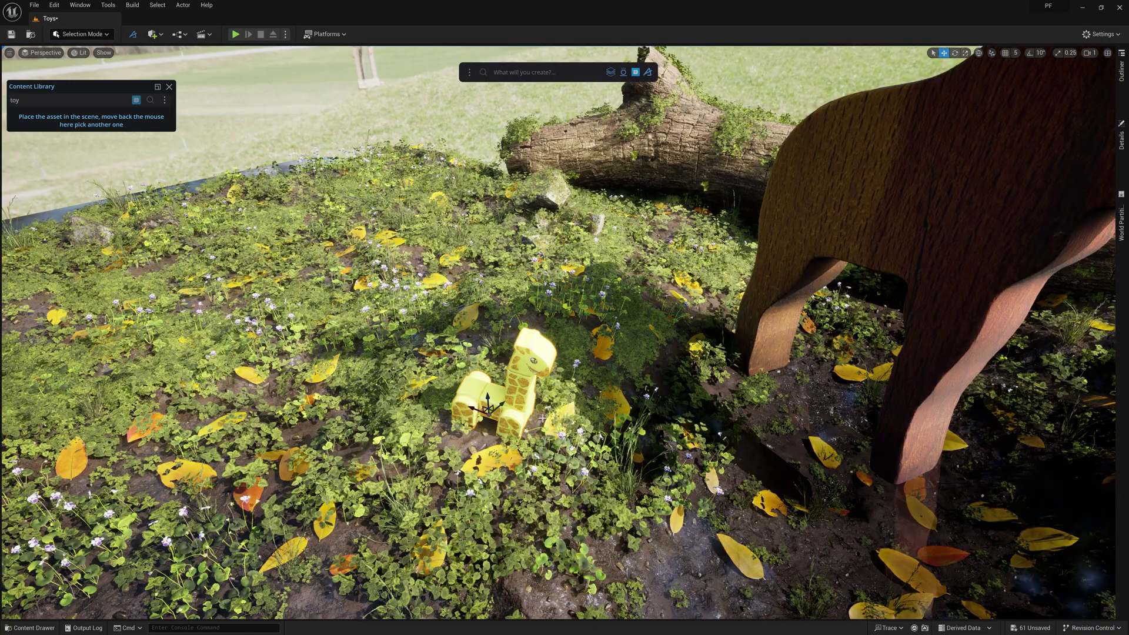
# Step: Place the colourful toy caterpillar on top of the log and add the pink Z letter block from the content library
pyautogui.moveTo(542, 418); pyautogui.dragTo(702, 418, button='right')
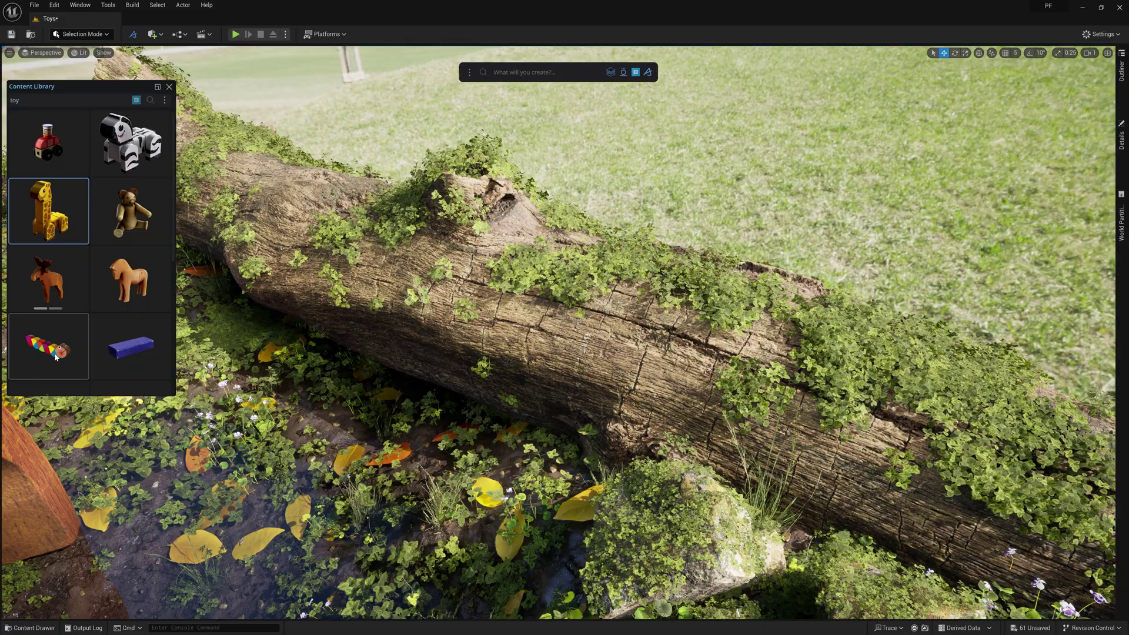
pyautogui.click(55, 357)
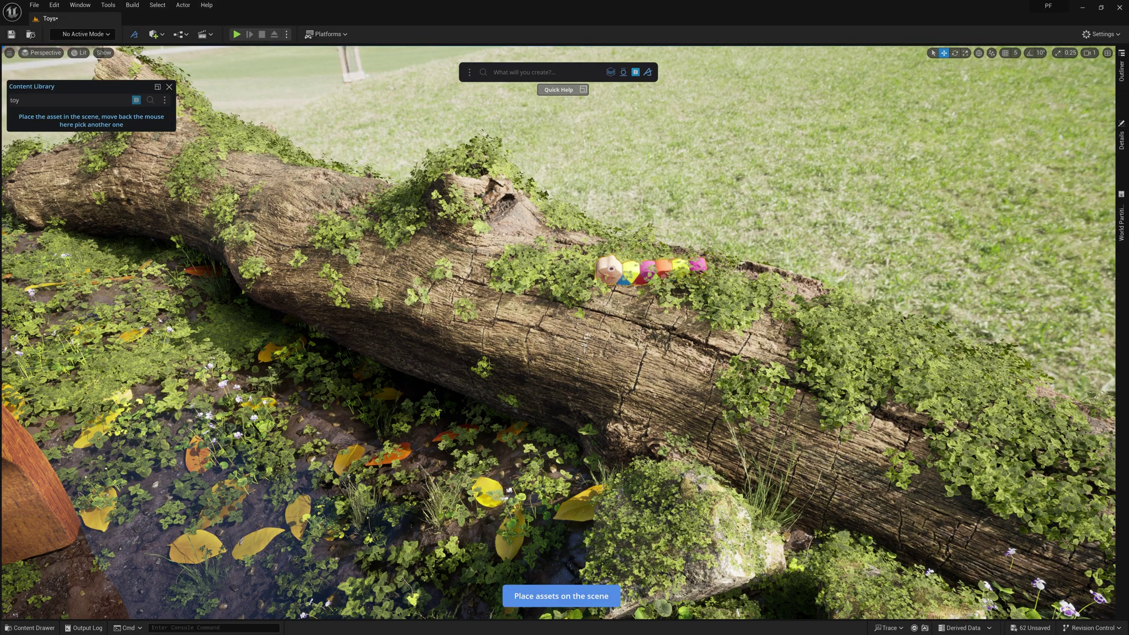
pyautogui.click(656, 282)
pyautogui.moveTo(655, 282); pyautogui.dragTo(863, 186, button='right')
pyautogui.moveTo(84, 186)
pyautogui.click(58, 297)
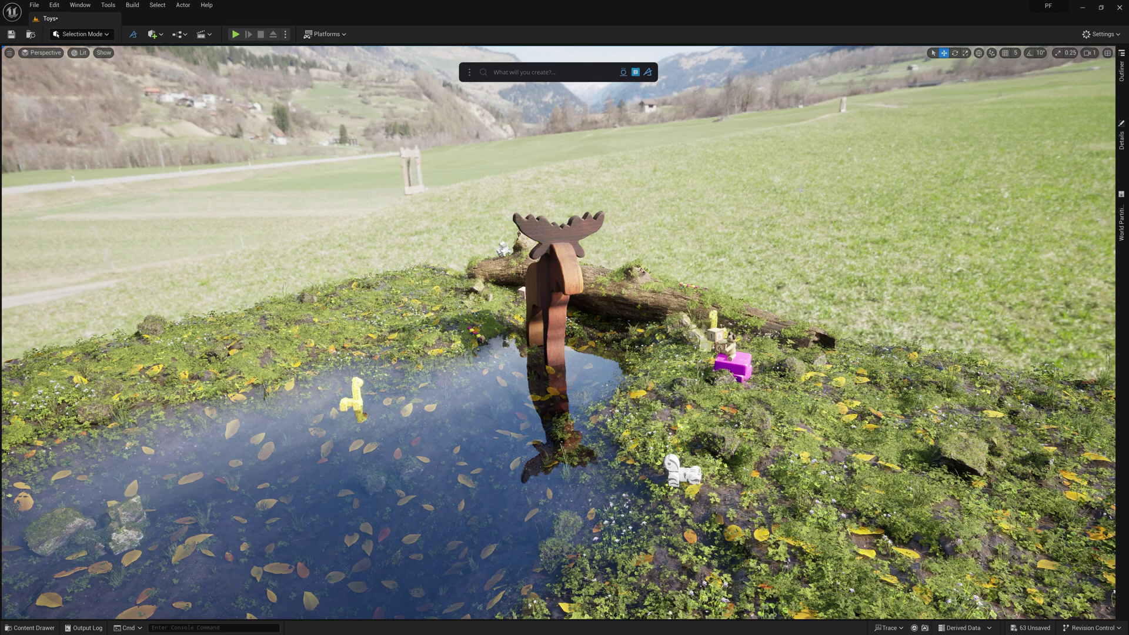
# Step: Duplicate the muddy ground mesh, move the copy behind the log and scale it up
pyautogui.press('s')
pyautogui.moveTo(576, 445); pyautogui.dragTo(575, 445, button='right')
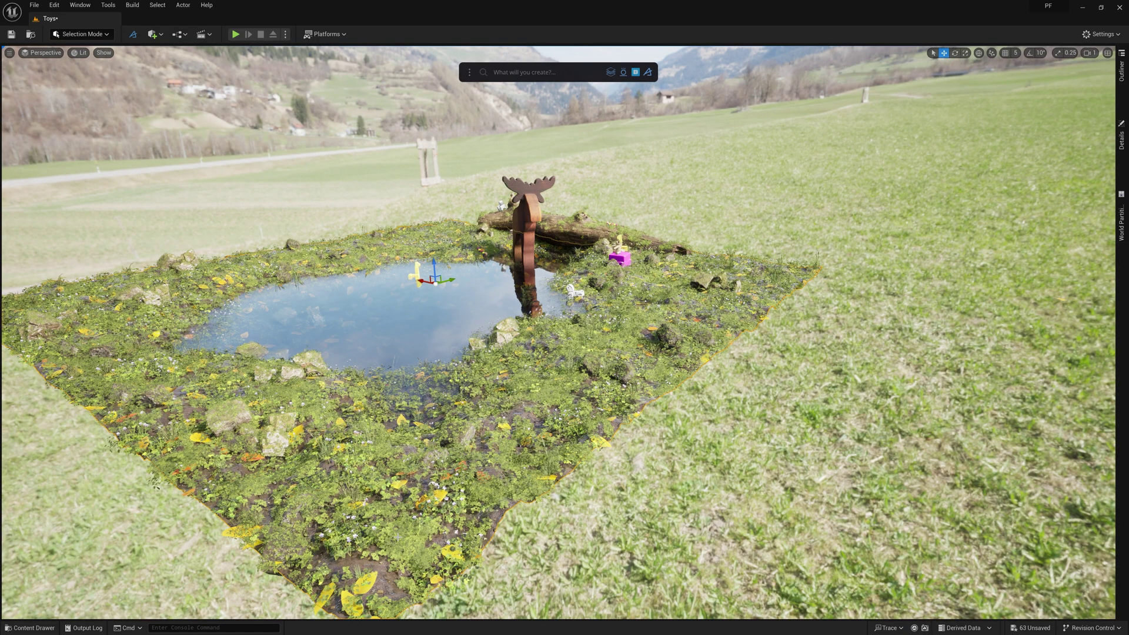
pyautogui.keyDown('alt'); pyautogui.moveTo(451, 280); pyautogui.dragTo(688, 213); pyautogui.keyUp('alt')
pyautogui.moveTo(688, 213); pyautogui.dragTo(656, 297, button='right')
pyautogui.press('w')
pyautogui.press('d')
pyautogui.press('r')
pyautogui.moveTo(534, 232); pyautogui.dragTo(635, 158)
pyautogui.press('w')
pyautogui.moveTo(635, 158); pyautogui.dragTo(700, 124, button='right')
# Step: Lower the duplicated ground slightly and check it from a low viewpoint across the puddle
pyautogui.press('a')
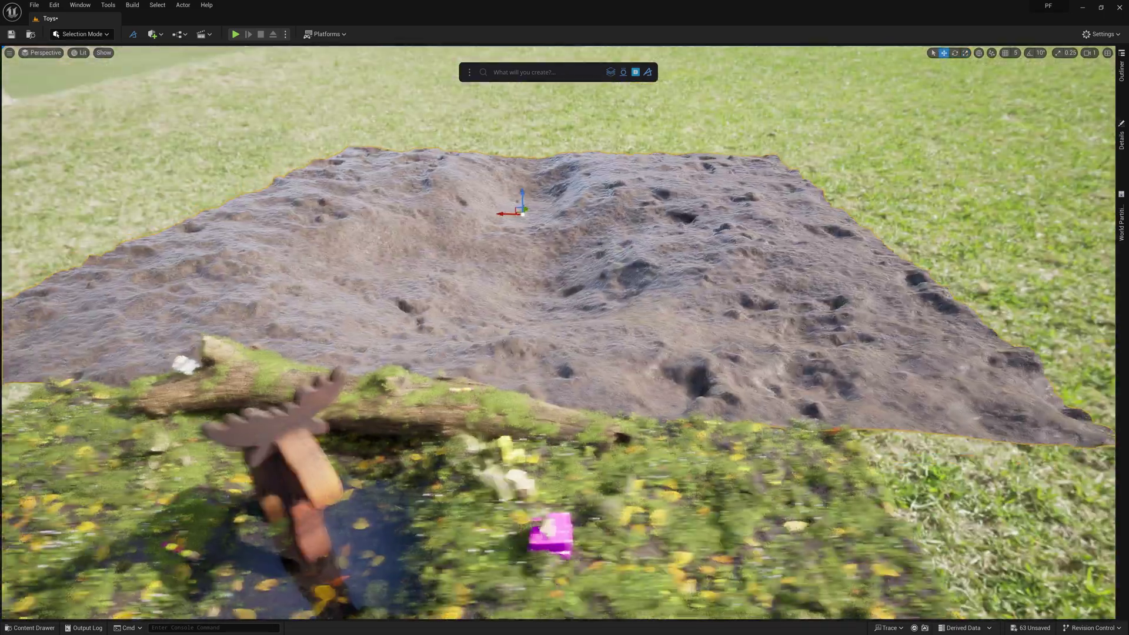
pyautogui.moveTo(522, 196); pyautogui.dragTo(522, 206)
pyautogui.press('a')
pyautogui.moveTo(522, 206); pyautogui.dragTo(518, 141, button='right')
pyautogui.press('d')
pyautogui.press('s')
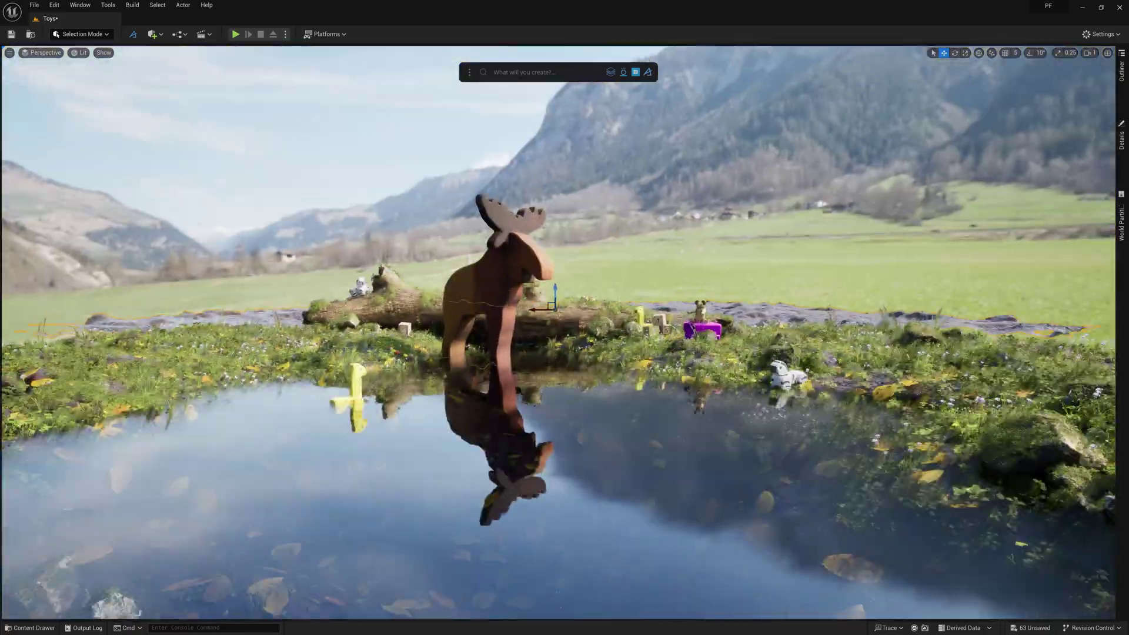
# Step: Add the European Hornbeam Forest_01 to Forest_10 tree meshes from the PivotPainter folder to the level
pyautogui.press('f')
pyautogui.click(34, 628)
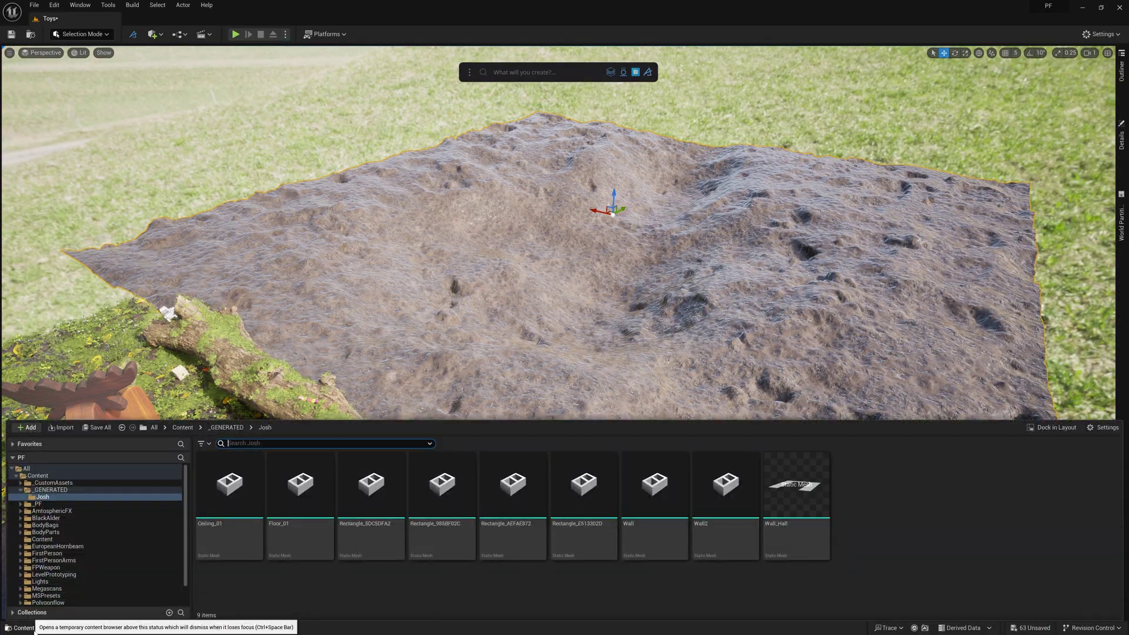
pyautogui.click(88, 547)
pyautogui.doubleClick(298, 496)
pyautogui.doubleClick(254, 500)
pyautogui.click(516, 479)
pyautogui.scroll(-3, 683, 489)
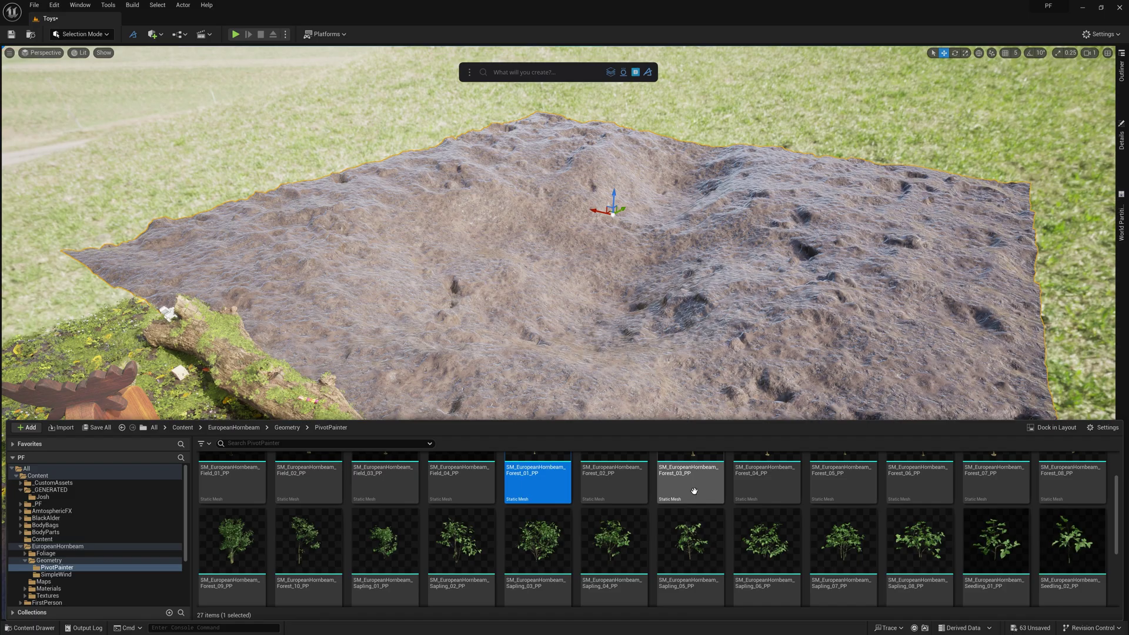
pyautogui.keyDown('shift'); pyautogui.click(318, 531); pyautogui.keyUp('shift')
pyautogui.moveTo(318, 531); pyautogui.dragTo(764, 393)
pyautogui.moveTo(764, 393); pyautogui.dragTo(763, 338, button='right')
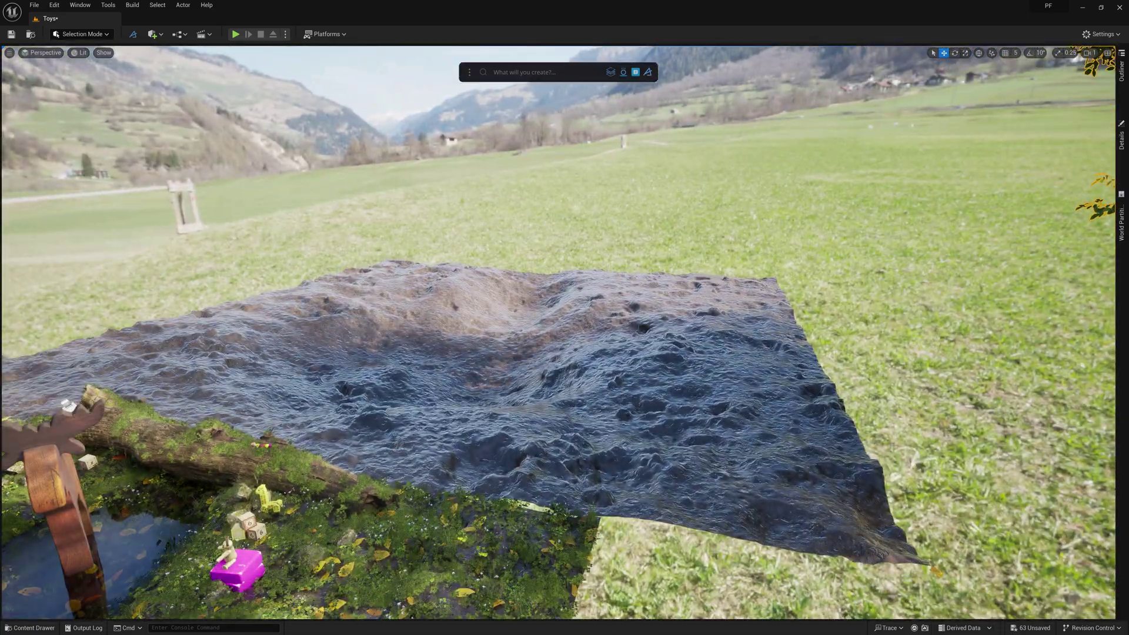
# Step: Surface Scatter the hornbeam trees over the duplicated ground, raising the density and reducing the surface alignment
pyautogui.write('surface scatter')
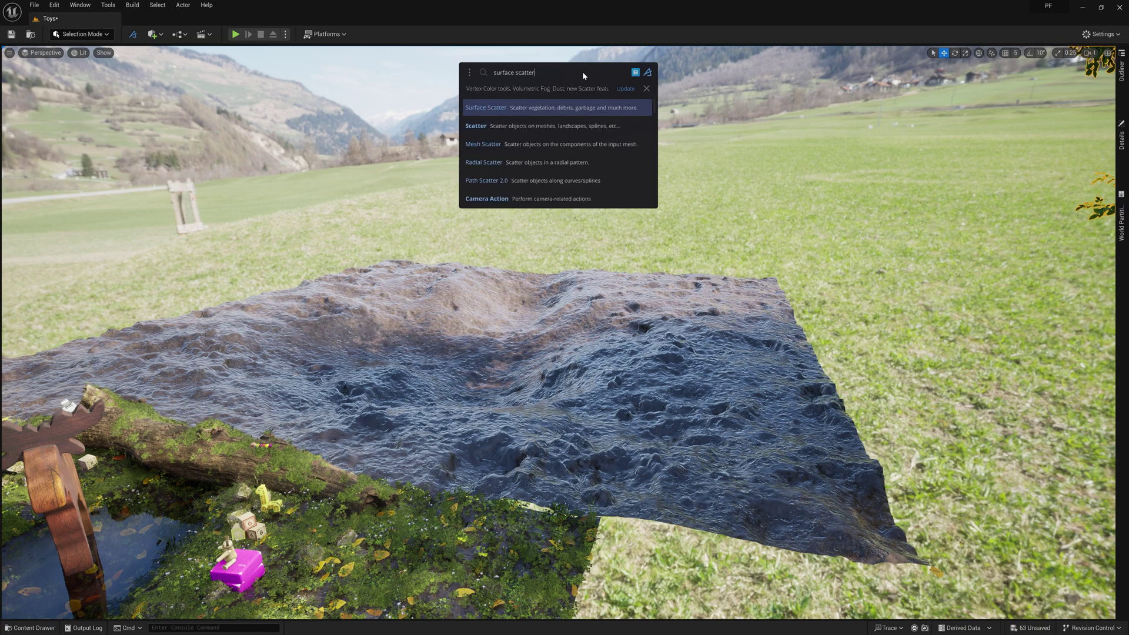
pyautogui.press('Return')
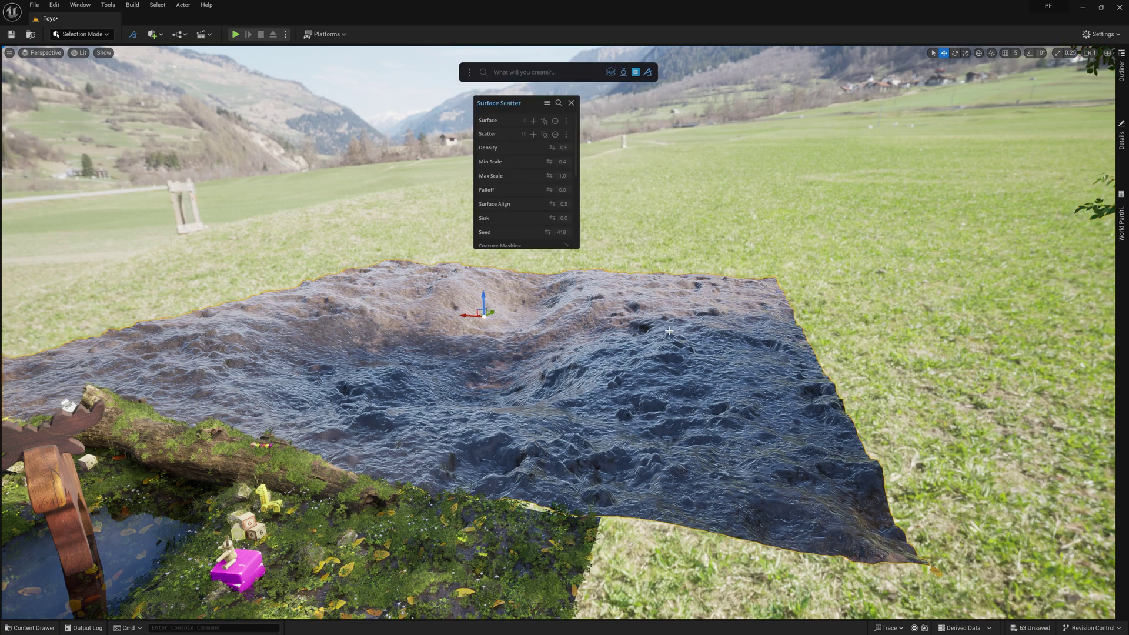
pyautogui.moveTo(551, 148); pyautogui.dragTo(579, 148)
pyautogui.moveTo(551, 204); pyautogui.dragTo(520, 204)
pyautogui.moveTo(552, 148)
pyautogui.mouseDown()
pyautogui.moveTo(568, 148)
pyautogui.moveTo(553, 148)
pyautogui.mouseUp()
pyautogui.moveTo(623, 282); pyautogui.dragTo(665, 195, button='right')
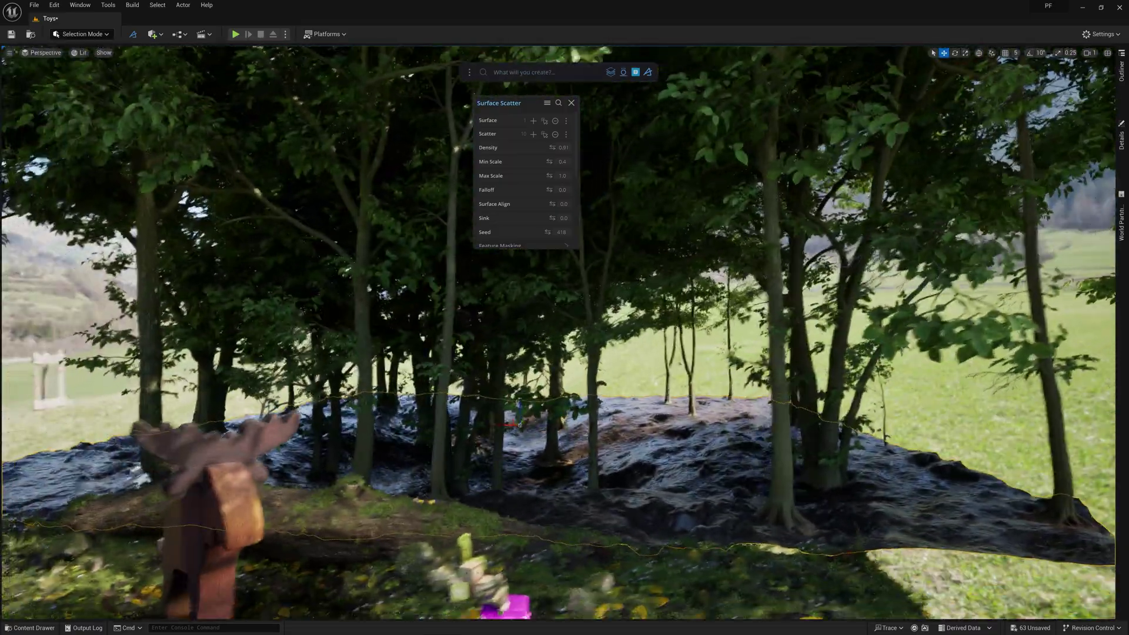
pyautogui.moveTo(559, 329); pyautogui.dragTo(565, 356, button='right')
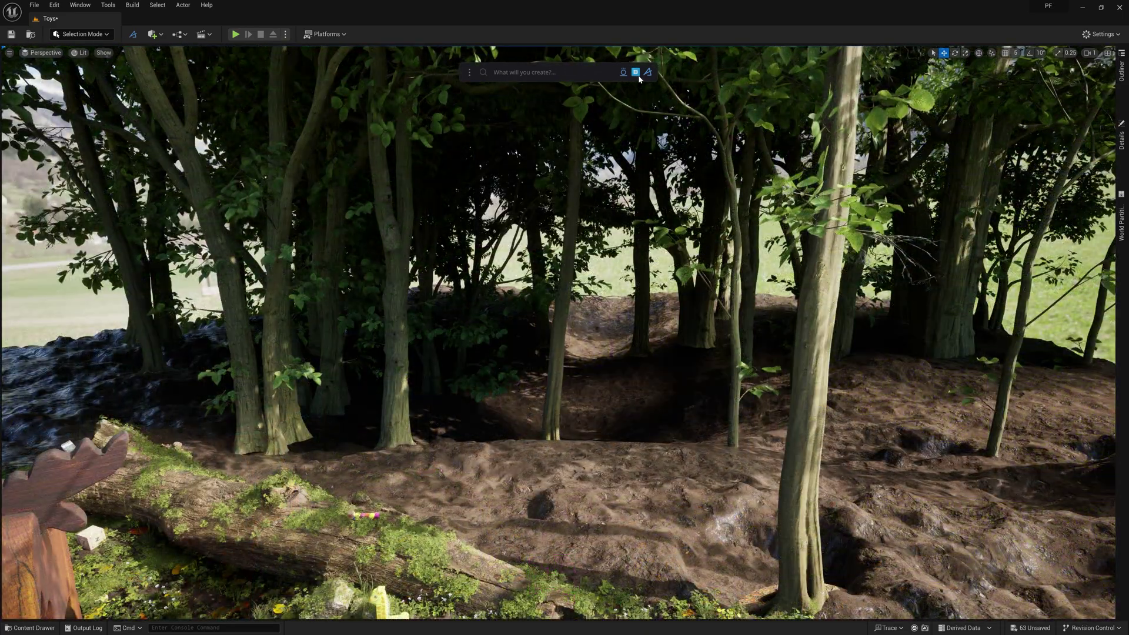
# Step: Search the content library for "spindl" and scatter the spindle shrubs on the ground between the trees
pyautogui.click(636, 73)
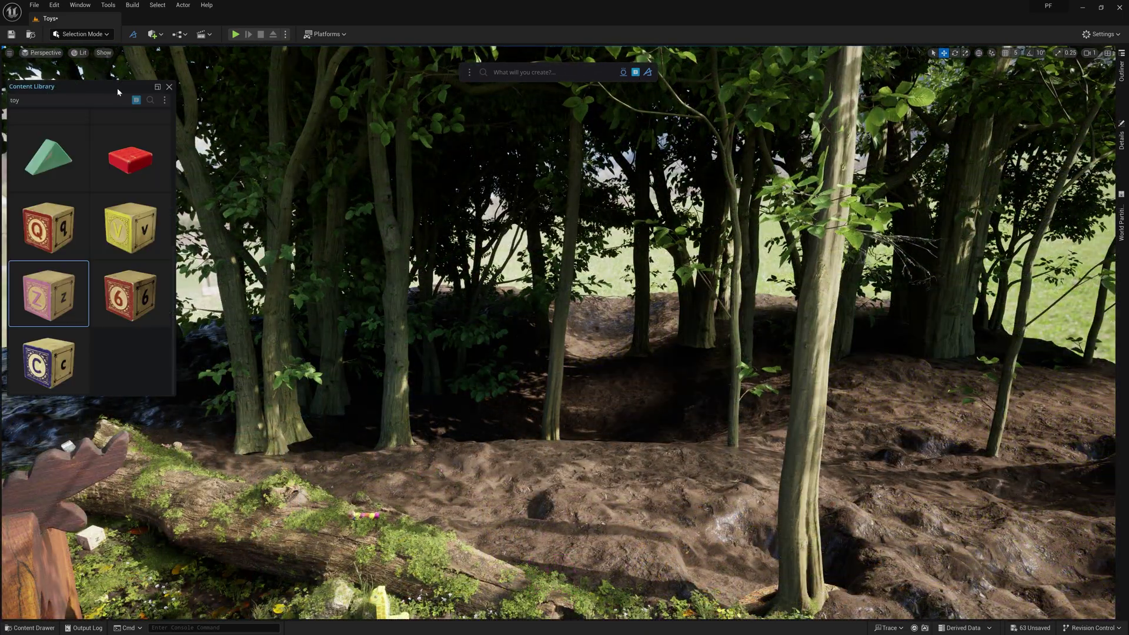
pyautogui.click(64, 100)
pyautogui.write('s')
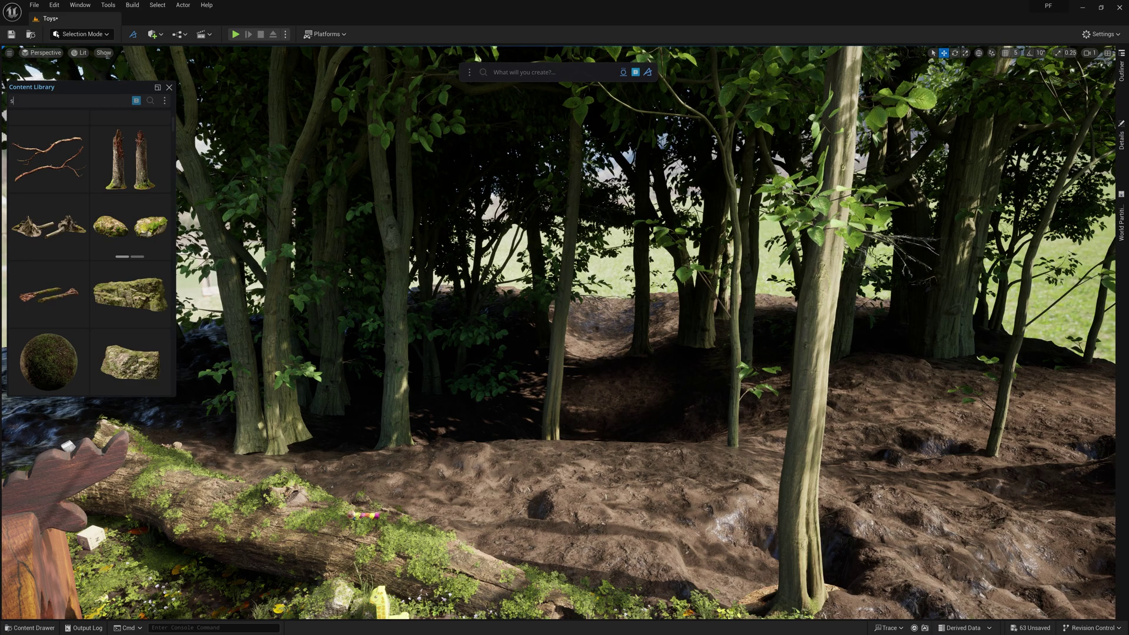
pyautogui.write('pindl')
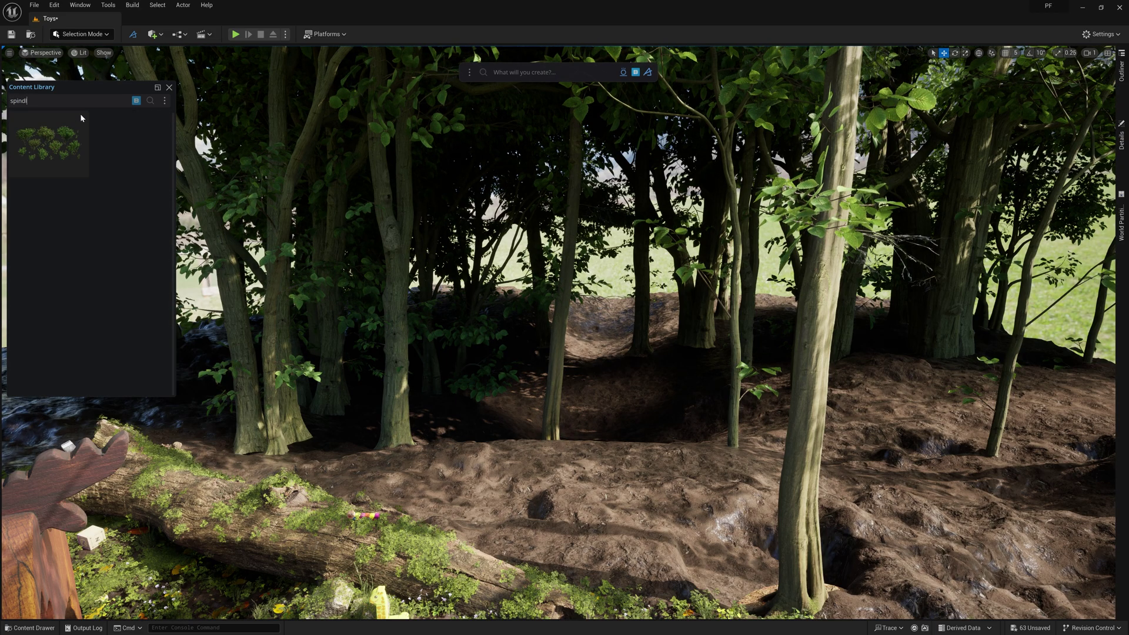
pyautogui.moveTo(59, 139); pyautogui.dragTo(596, 358)
pyautogui.moveTo(655, 465); pyautogui.dragTo(657, 465)
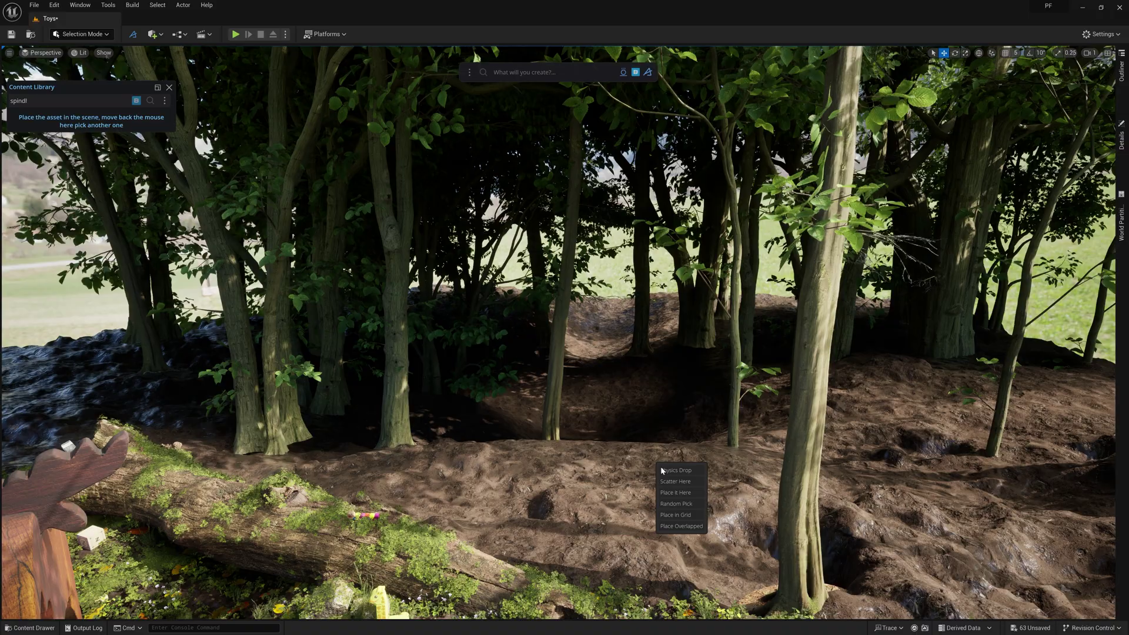
pyautogui.click(676, 483)
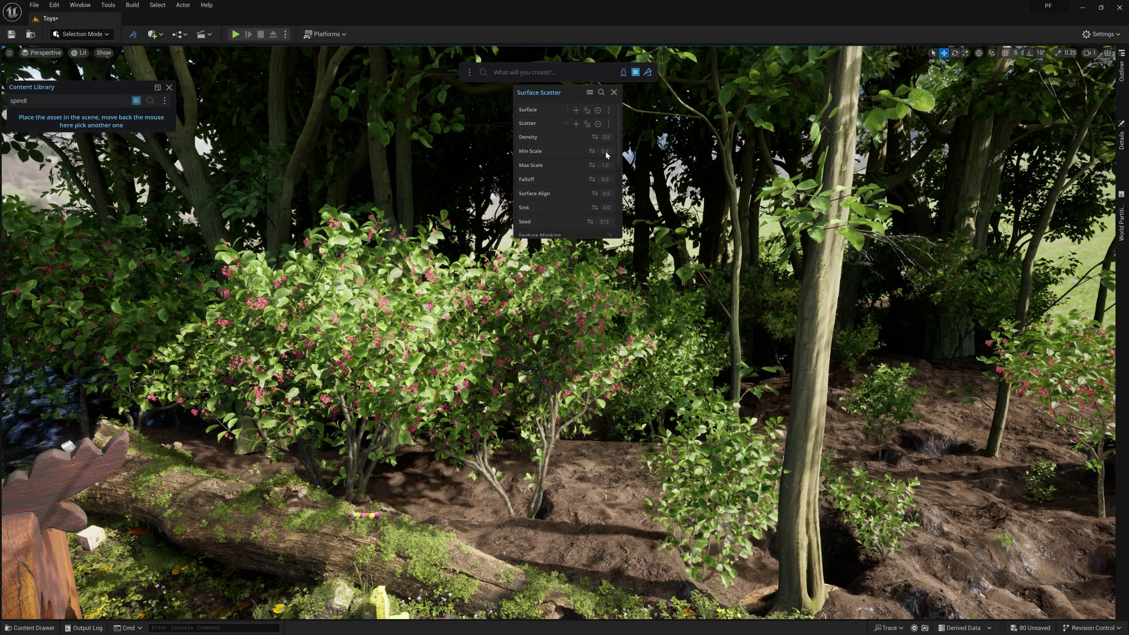
# Step: Set the spindle shrub scatter's density to 0.45 and close its settings
pyautogui.moveTo(606, 138); pyautogui.dragTo(595, 138)
pyautogui.moveTo(647, 294); pyautogui.dragTo(736, 339, button='right')
pyautogui.press('s')
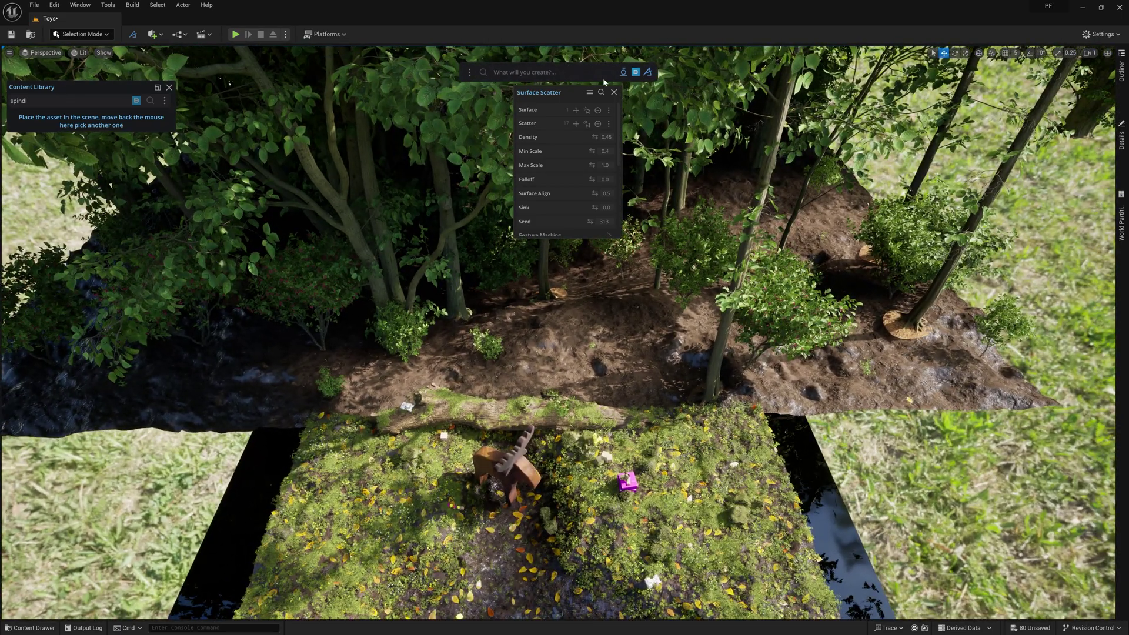
pyautogui.click(615, 94)
# Step: Draw a curve across the muddy ground behind the log with Dash's curve drawing tool
pyautogui.click(558, 73)
pyautogui.write('draw cu')
pyautogui.press('Return')
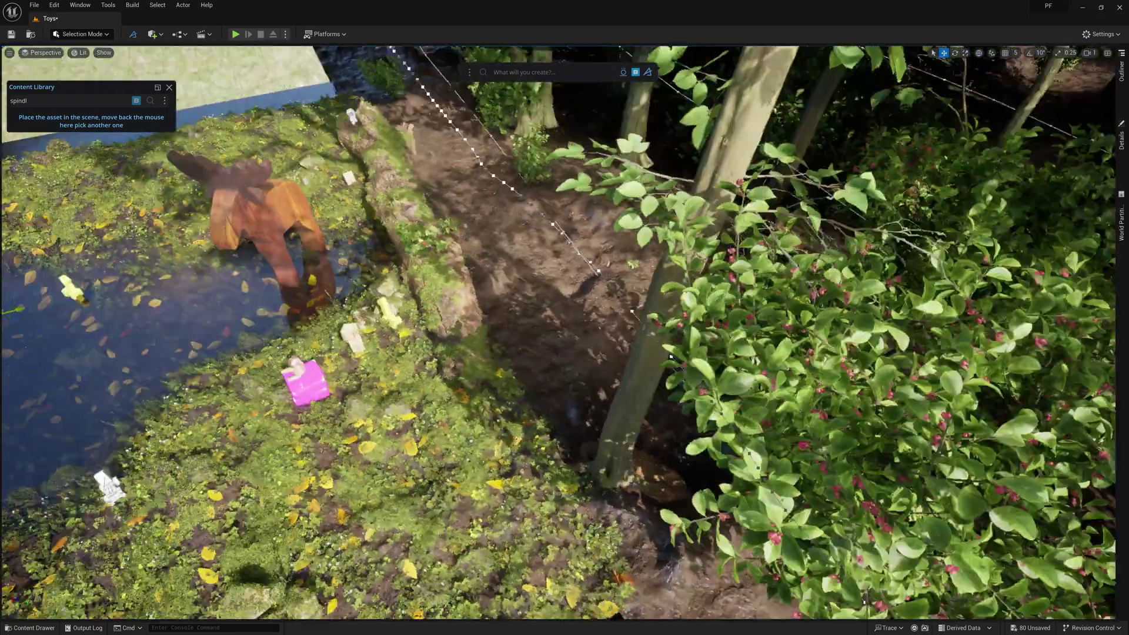
pyautogui.moveTo(564, 314)
pyautogui.mouseDown(button='right')
pyautogui.moveTo(529, 259)
pyautogui.moveTo(556, 250)
pyautogui.mouseUp(button='right')
# Step: Open the spindle shrub scatter's settings and adjust its first proximity mask to clear shrubs around the drawn curve
pyautogui.click(564, 314)
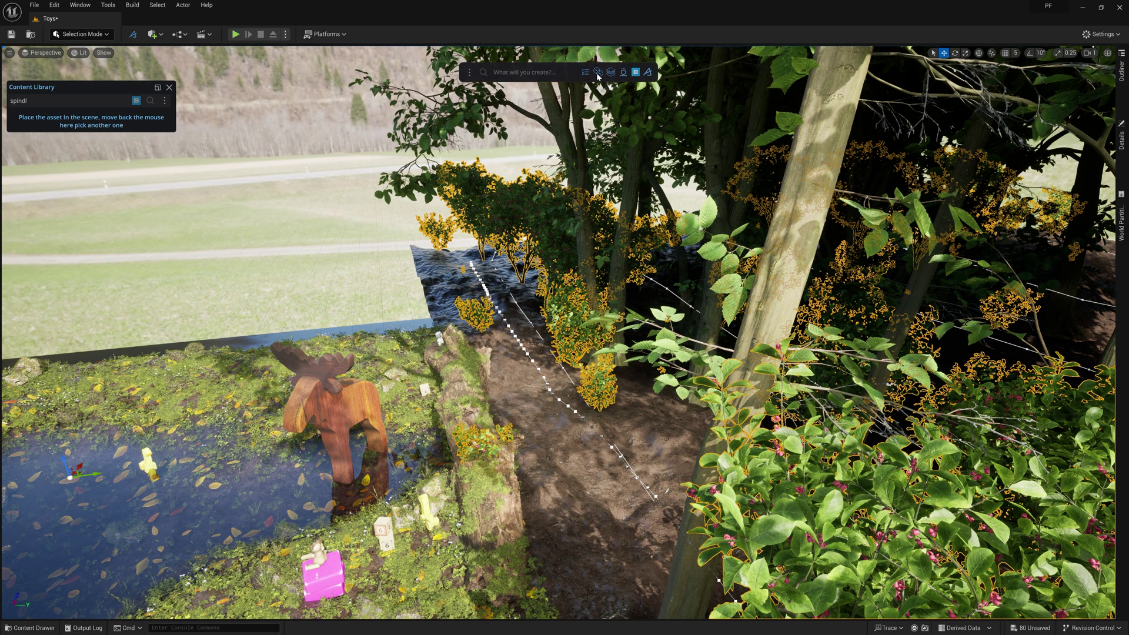
pyautogui.click(598, 73)
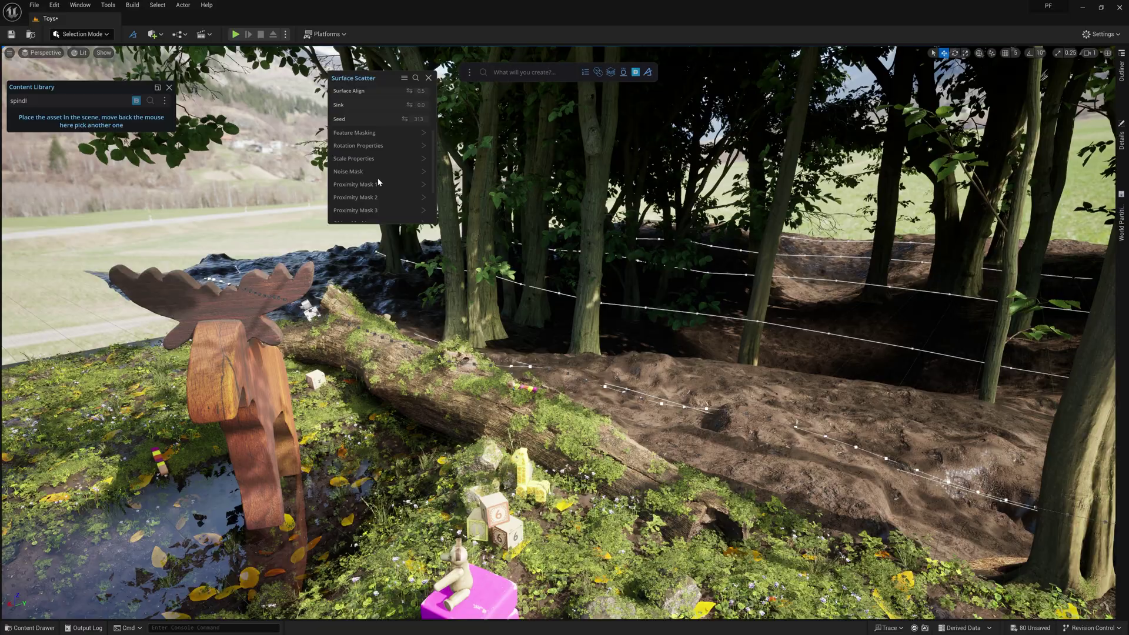
pyautogui.click(378, 184)
pyautogui.moveTo(410, 122); pyautogui.dragTo(412, 121)
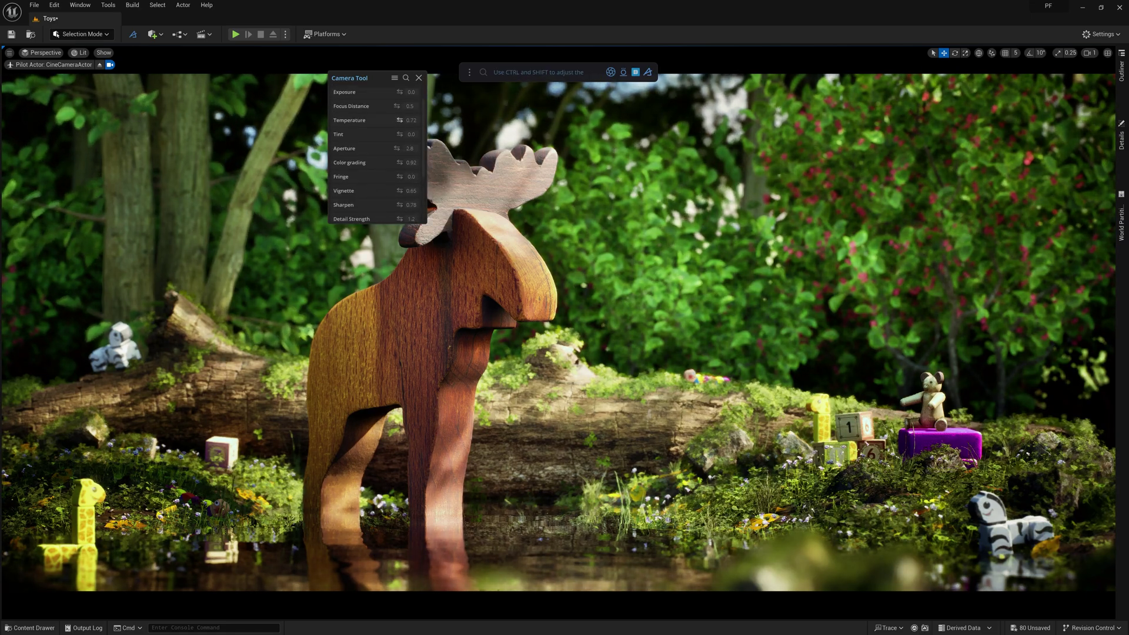
# Step: Switch to Discord and browse the Dash community's showcase posts
pyautogui.scroll(-3, 381, 121)
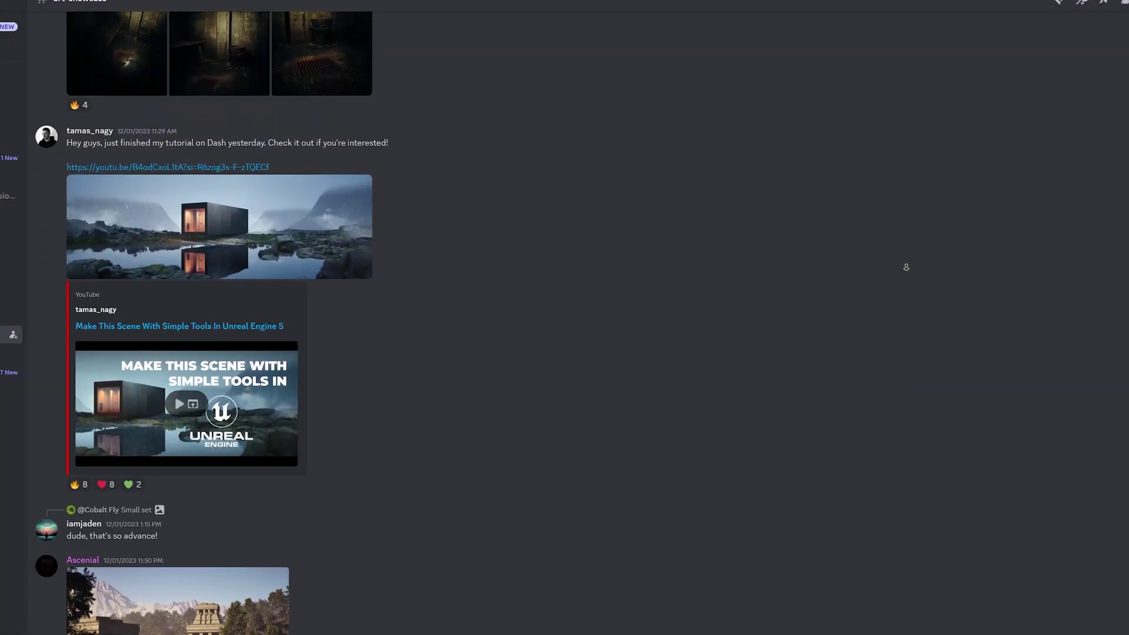
pyautogui.scroll(-11, 907, 267)
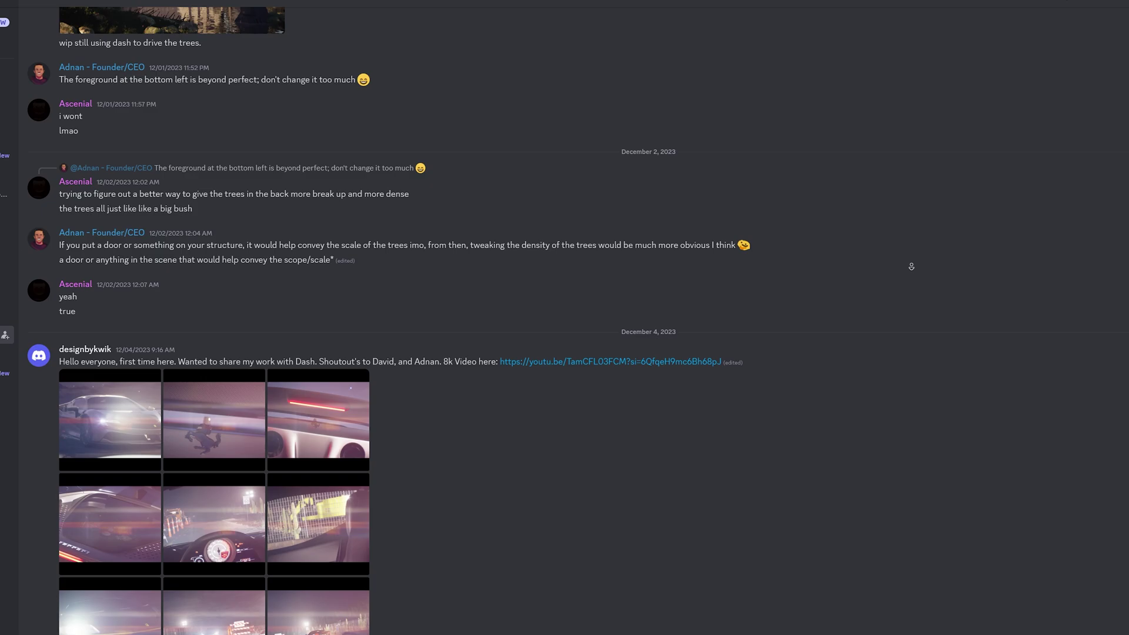